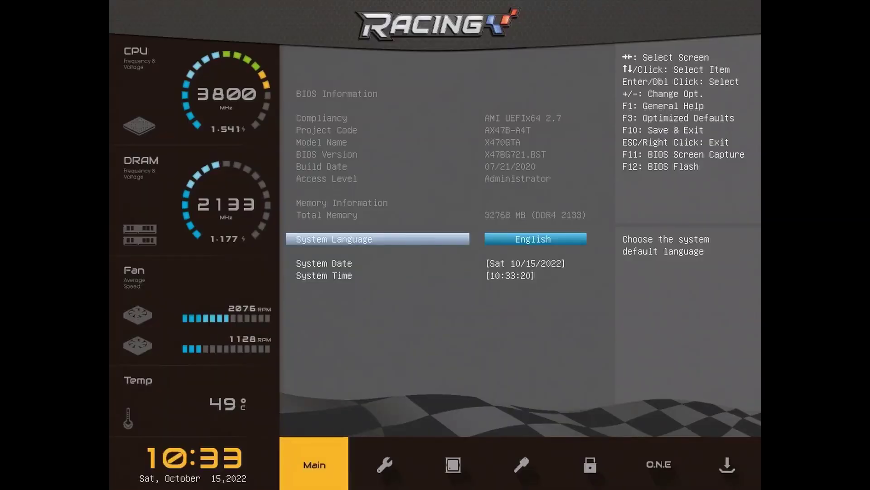
Discard BIOS setup changes and exit, restarting into the VIA RAID BIOS scan
{"action": "key", "text": "Right"}
{"action": "key", "text": "Right"}
{"action": "key", "text": "Right"}
{"action": "key", "text": "Right"}
{"action": "key", "text": "Right"}
{"action": "key", "text": "Right"}
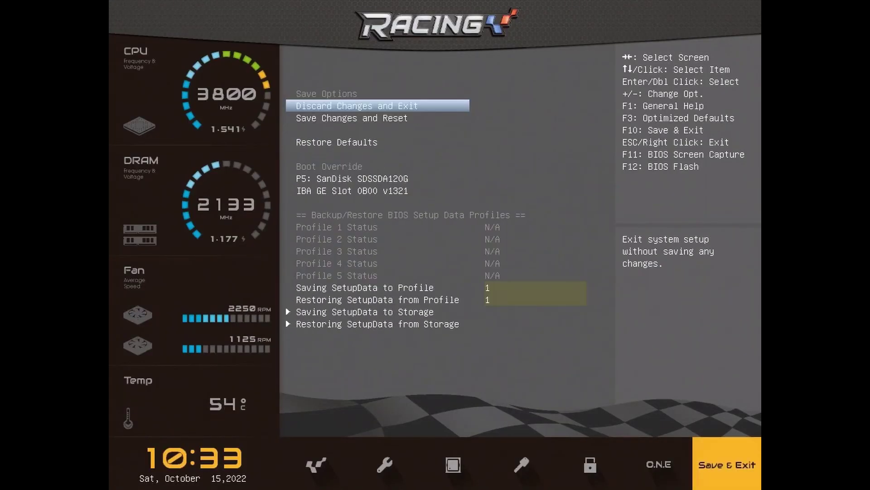
{"action": "key", "text": "Return"}
{"action": "key", "text": "Return"}
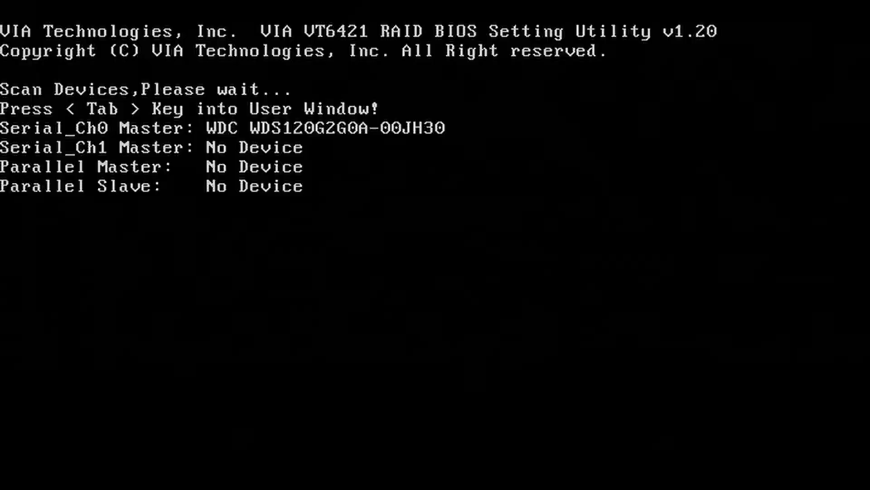
Boot MS-DOS from the WDC WDS120G2G0A-00JH30 drive using the F9 boot menu
{"action": "key", "text": "F9"}
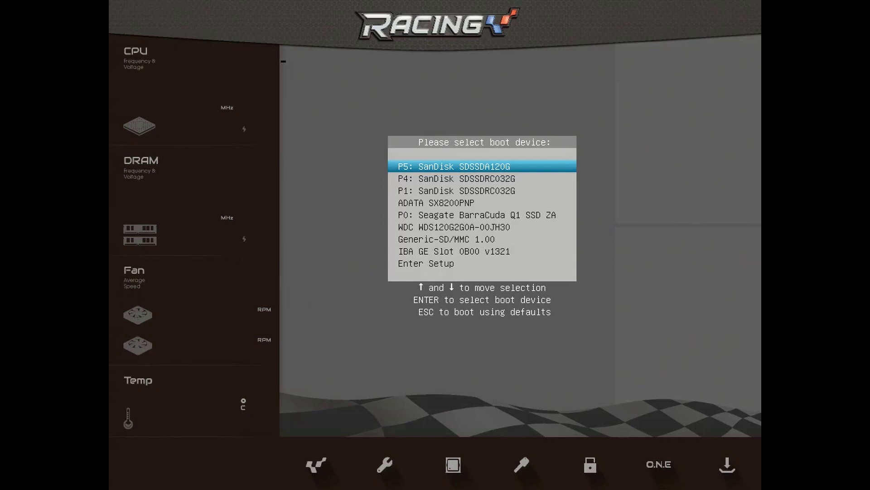
{"action": "key", "text": "Down"}
{"action": "key", "text": "Down"}
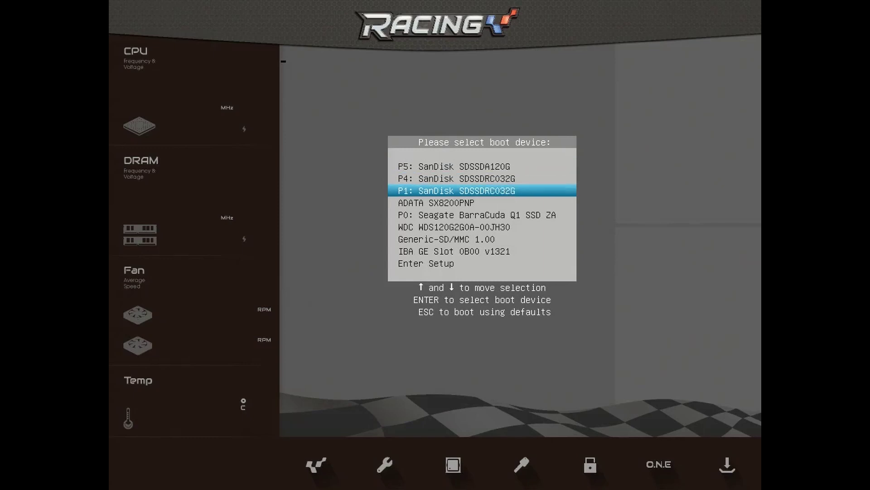
{"action": "key", "text": "Down"}
{"action": "key", "text": "Down"}
{"action": "key", "text": "Down"}
{"action": "key", "text": "Down"}
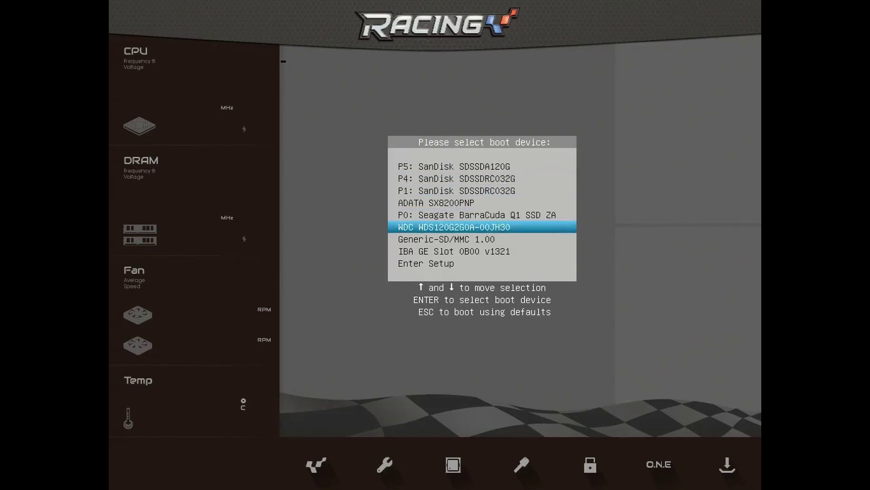
{"action": "key", "text": "Up"}
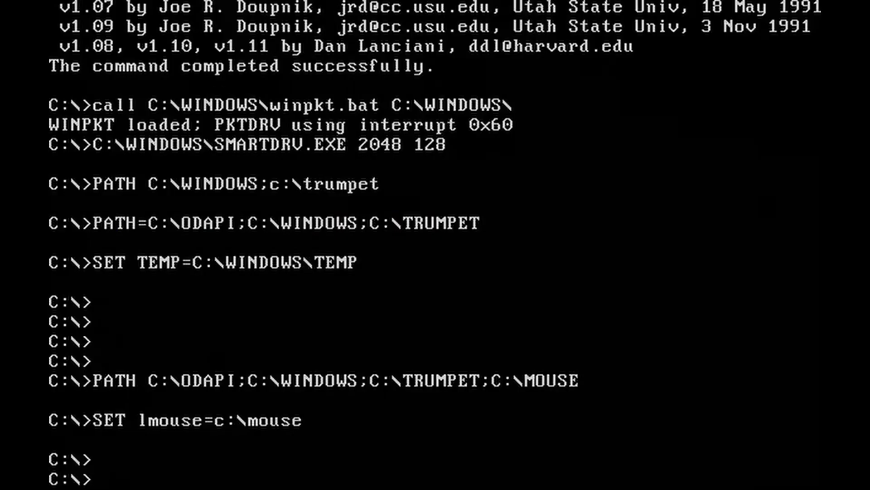
View CONFIG.SYS in MS-DOS Editor, including the IFSHLP.SYS line, without editing it
{"action": "type", "text": "edit conf"}
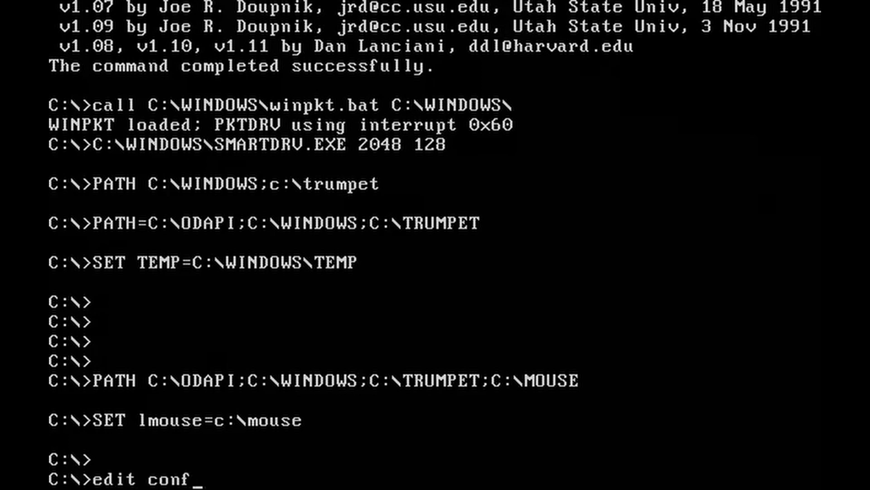
{"action": "type", "text": "ig.sys"}
{"action": "key", "text": "Return"}
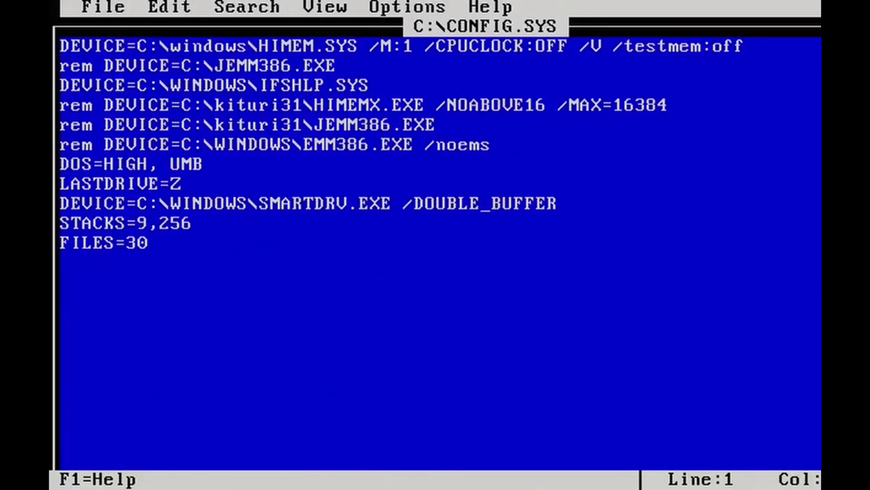
{"action": "key", "text": "Down"}
{"action": "key", "text": "Down"}
{"action": "key", "text": "Down"}
{"action": "key", "text": "Down"}
{"action": "key", "text": "Down"}
{"action": "key", "text": "Down"}
{"action": "key", "text": "Up"}
{"action": "key", "text": "Up"}
{"action": "key", "text": "Up"}
{"action": "key", "text": "Up"}
{"action": "key", "text": "alt+f"}
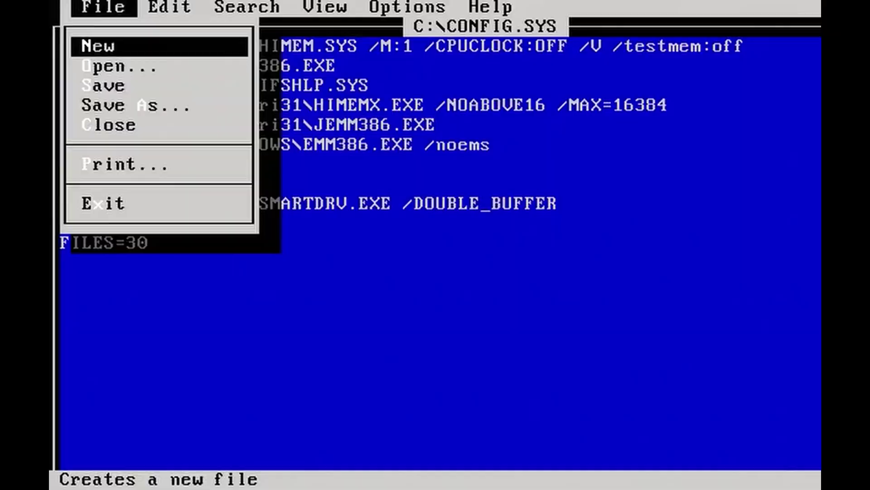
View AUTOEXEC.BAT without changes, exit the editor, and start Windows with win
{"action": "type", "text": "xedit"}
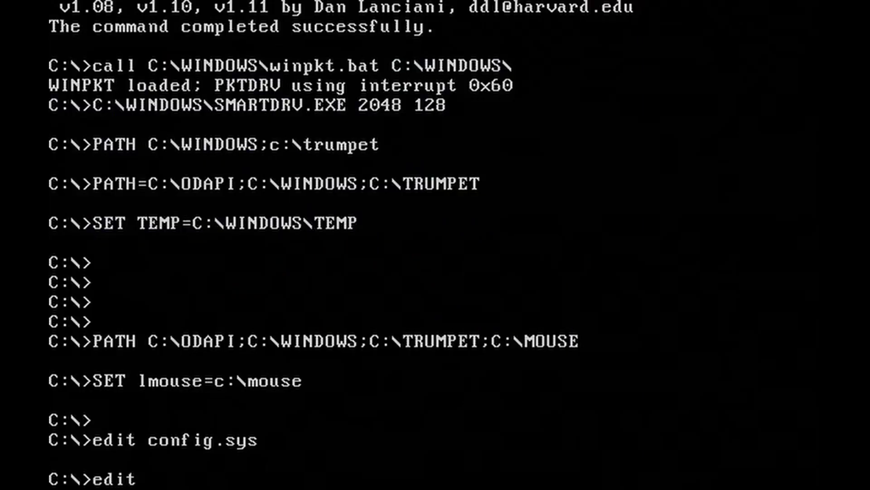
{"action": "type", "text": " autoexe"}
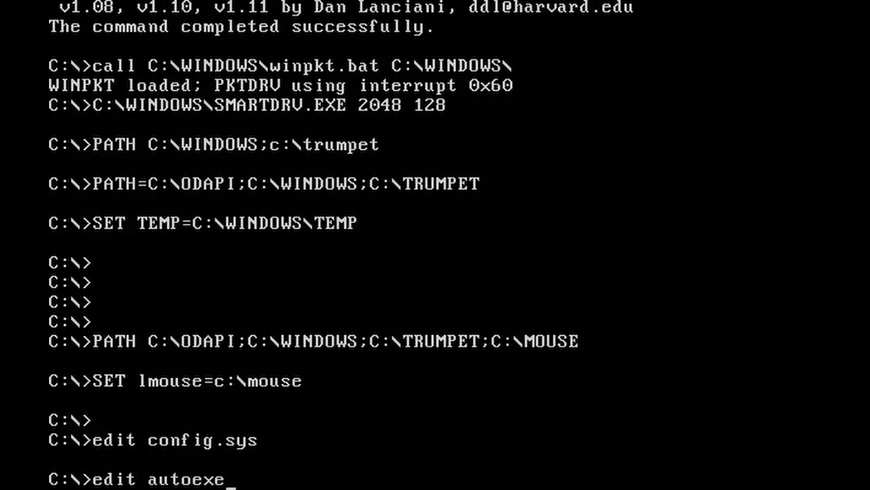
{"action": "type", "text": "c.bat"}
{"action": "key", "text": "Return"}
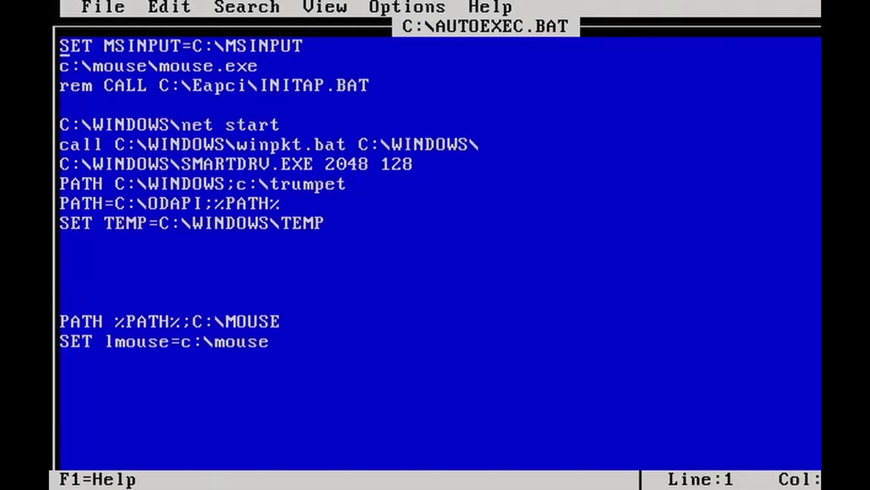
{"action": "key", "text": "Down"}
{"action": "key", "text": "Down"}
{"action": "key", "text": "Down"}
{"action": "key", "text": "Down"}
{"action": "key", "text": "Down"}
{"action": "key", "text": "Down"}
{"action": "key", "text": "Down"}
{"action": "key", "text": "Down"}
{"action": "key", "text": "Down"}
{"action": "key", "text": "Down"}
{"action": "key", "text": "Down"}
{"action": "key", "text": "Down"}
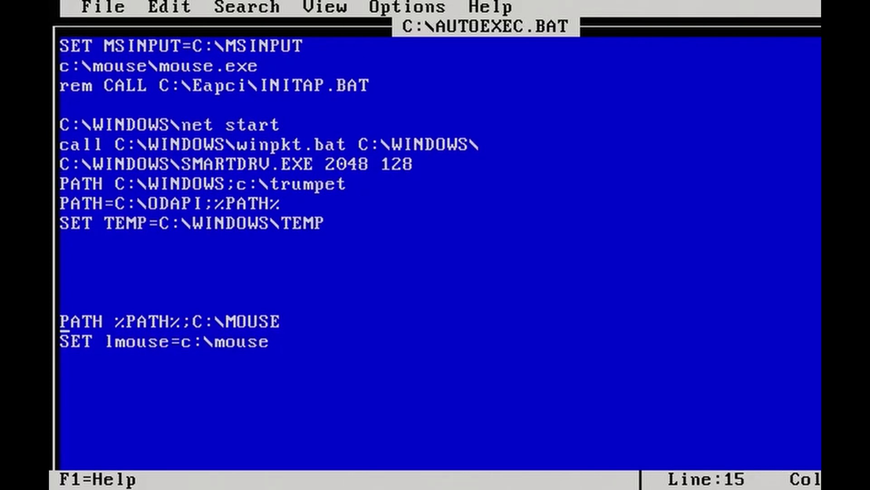
{"action": "key", "text": "alt+f"}
{"action": "type", "text": "x"}
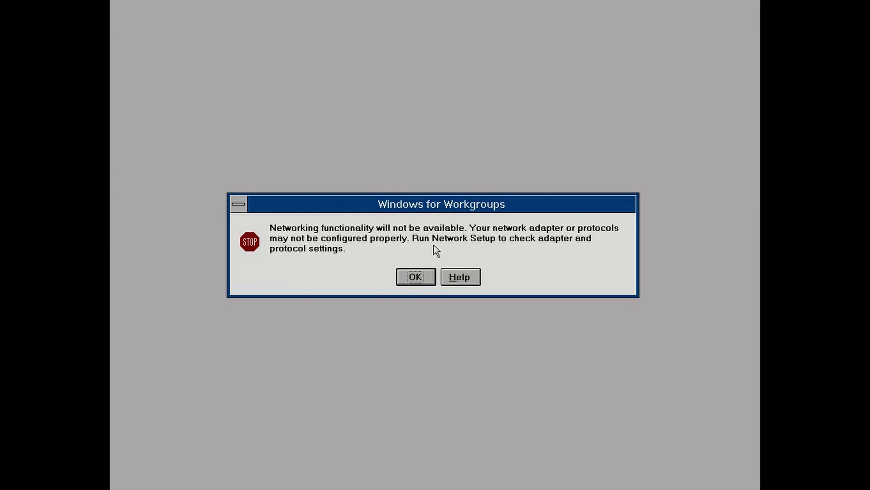
Dismiss the networking error and run Trumpet Winsock minimized as a desktop icon
{"action": "left_click", "coordinate": [420, 273]}
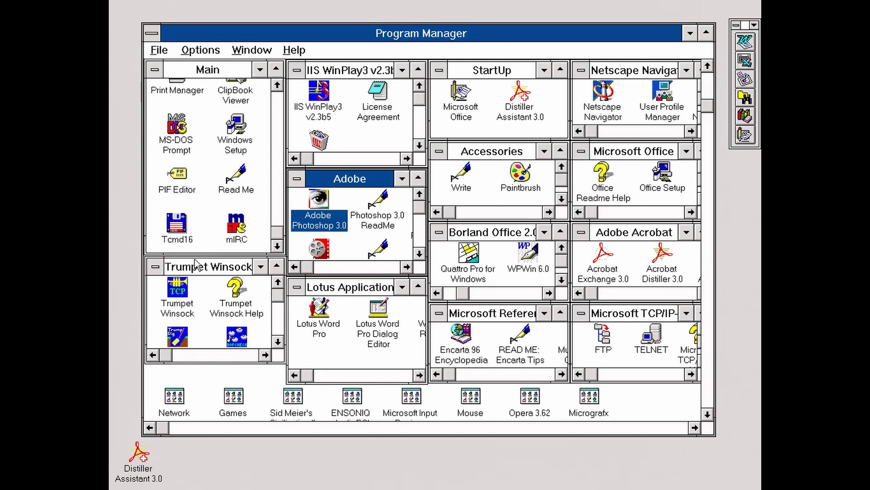
{"action": "double_click", "coordinate": [177, 289]}
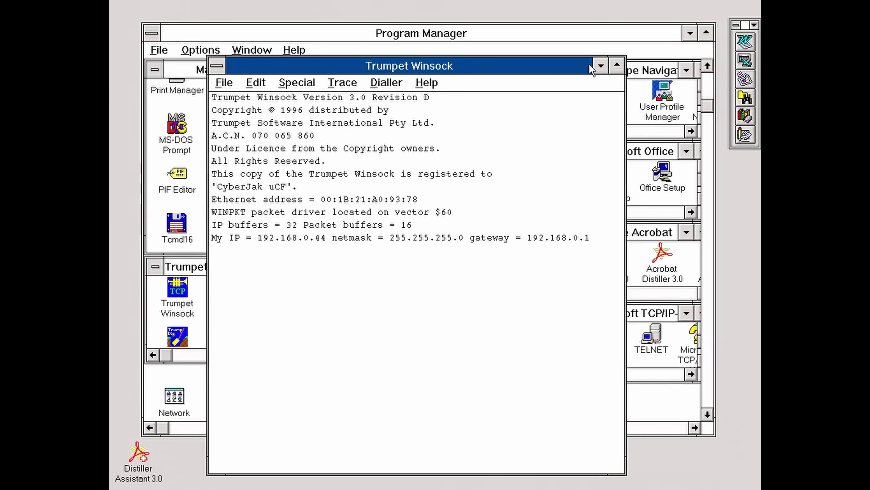
{"action": "left_click", "coordinate": [601, 67]}
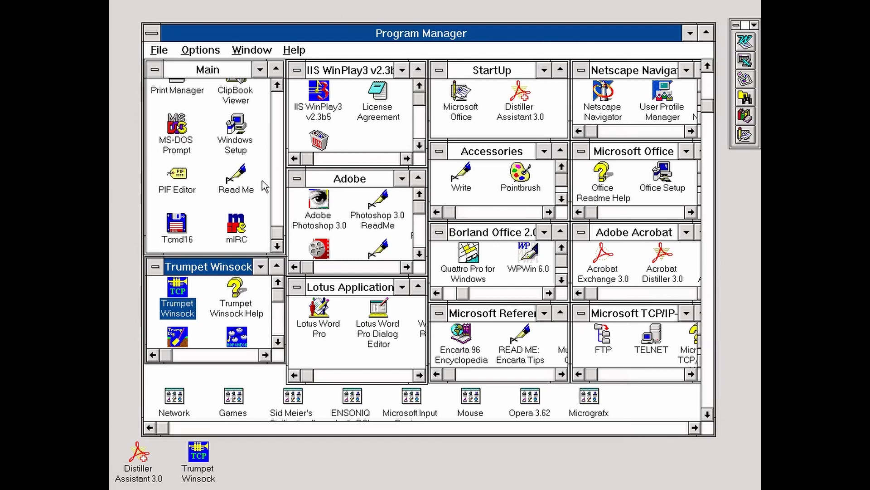
Launch mIRC, connect to the Undernet server, and join #AllNiteCafe
{"action": "double_click", "coordinate": [243, 226]}
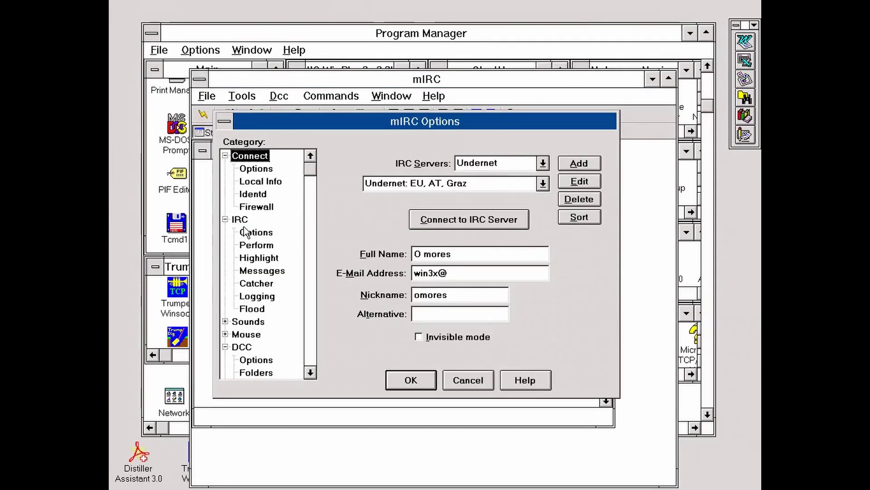
{"action": "left_click", "coordinate": [417, 219]}
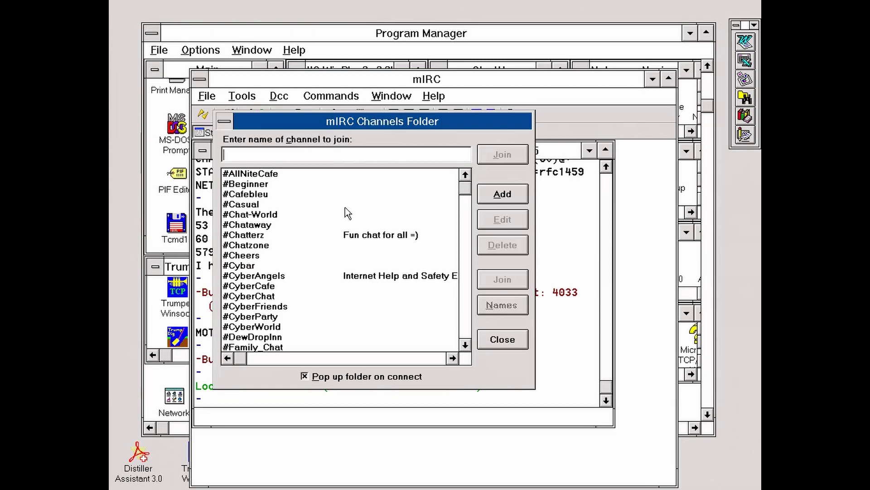
{"action": "double_click", "coordinate": [282, 175]}
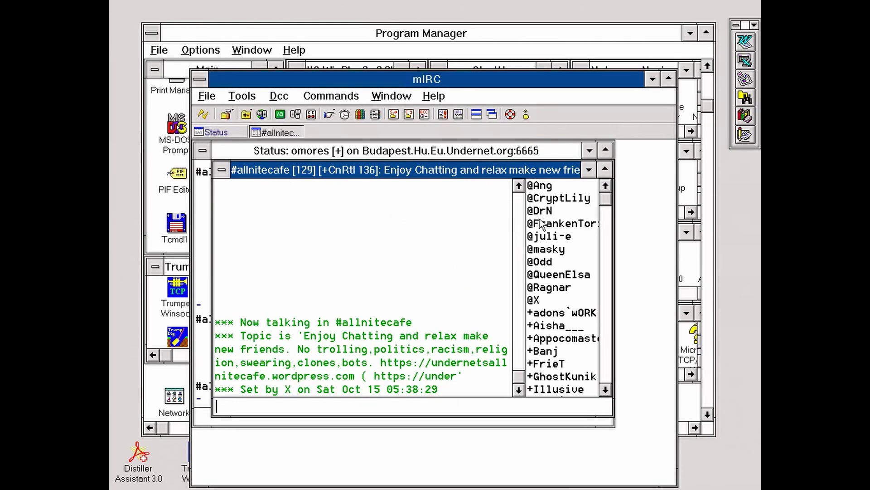
Send 'hi' and 'what windows ver are you using?' to #allnitecafe
{"action": "left_click", "coordinate": [606, 238]}
{"action": "left_click", "coordinate": [606, 238]}
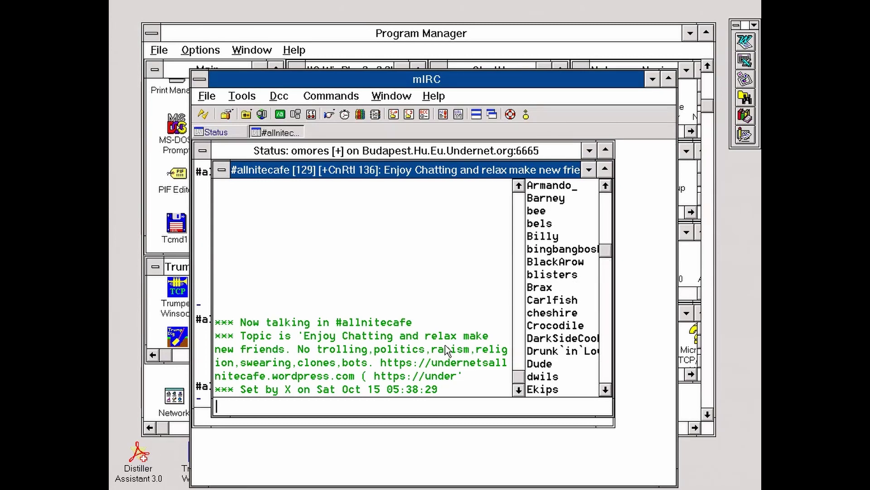
{"action": "type", "text": "hi"}
{"action": "key", "text": "Return"}
{"action": "type", "text": "wa"}
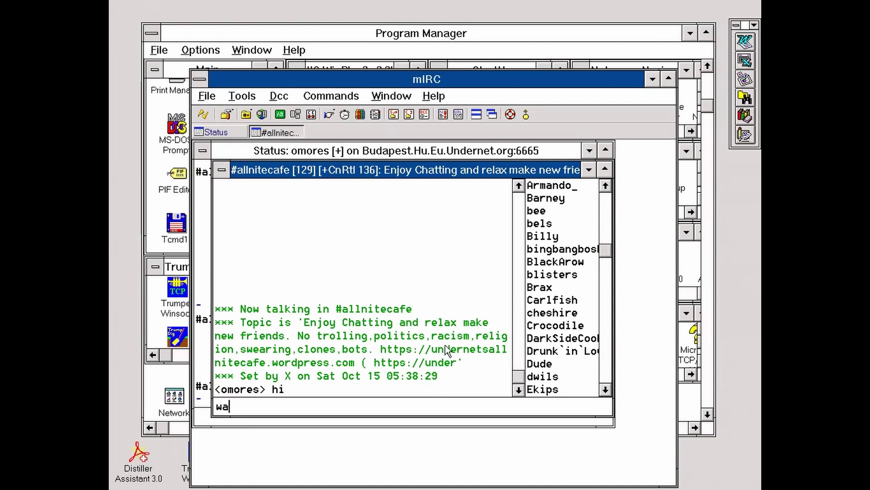
{"action": "key", "text": "BackSpace"}
{"action": "type", "text": "hat windows ver atre"}
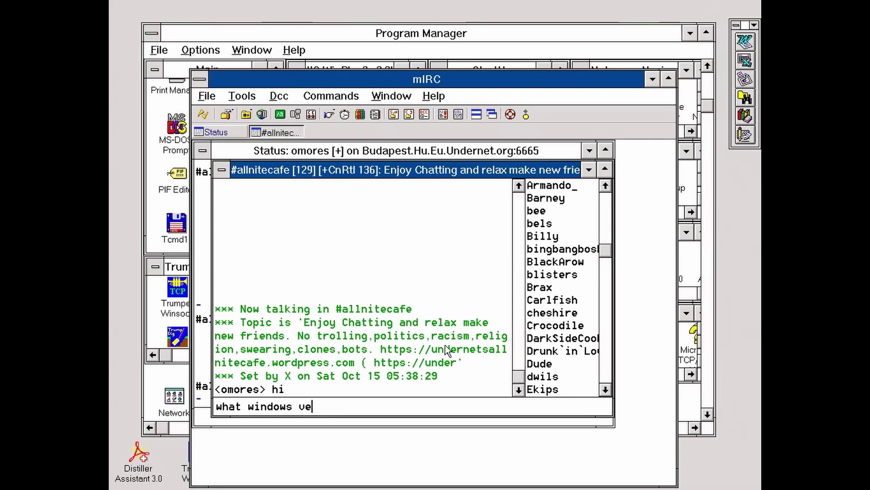
{"action": "key", "text": "BackSpace"}
{"action": "key", "text": "BackSpace"}
{"action": "type", "text": "r atr"}
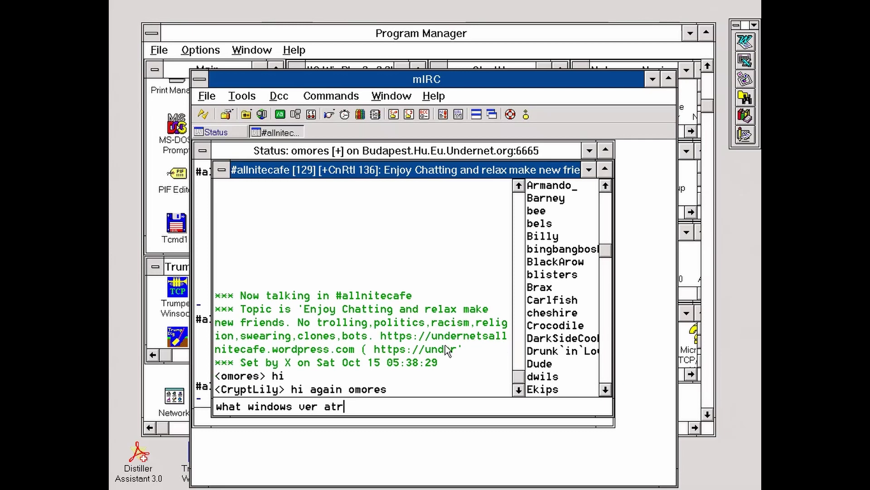
{"action": "key", "text": "BackSpace"}
{"action": "key", "text": "BackSpace"}
{"action": "type", "text": "re you using?"}
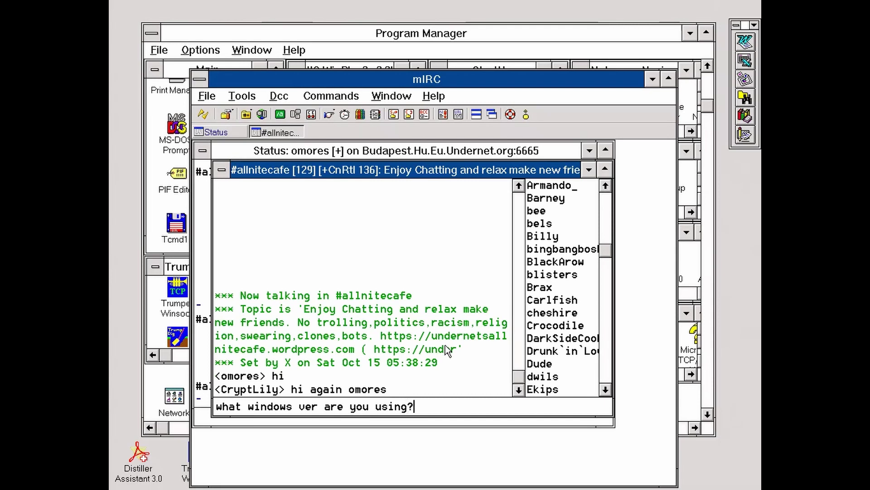
{"action": "key", "text": "Return"}
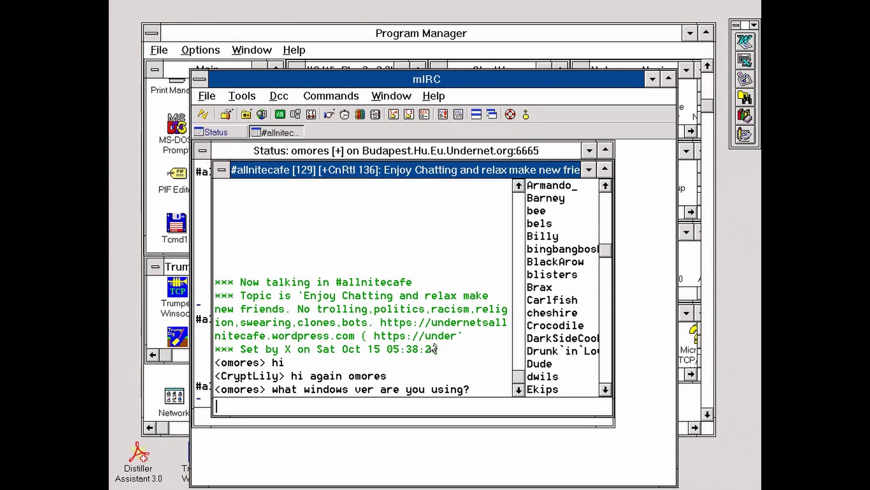
Open and confirm the List Channels dialog, then minimize mIRC to an icon
{"action": "left_click", "coordinate": [260, 112]}
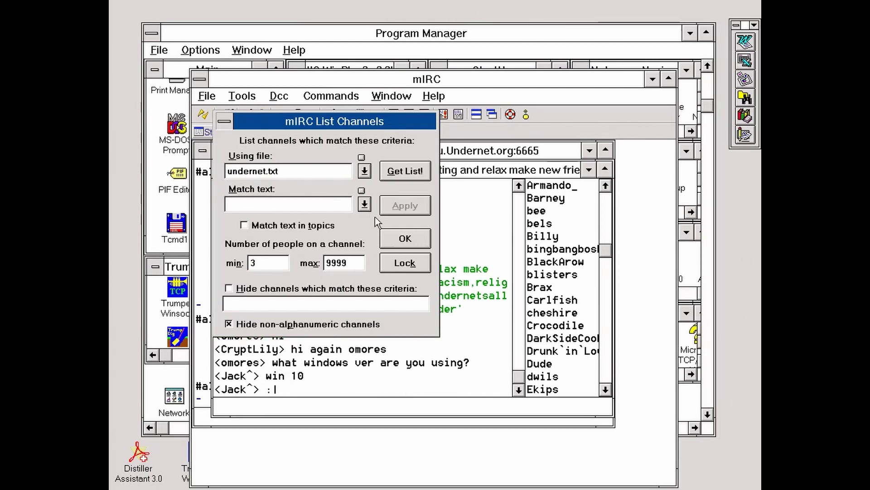
{"action": "left_click", "coordinate": [395, 239]}
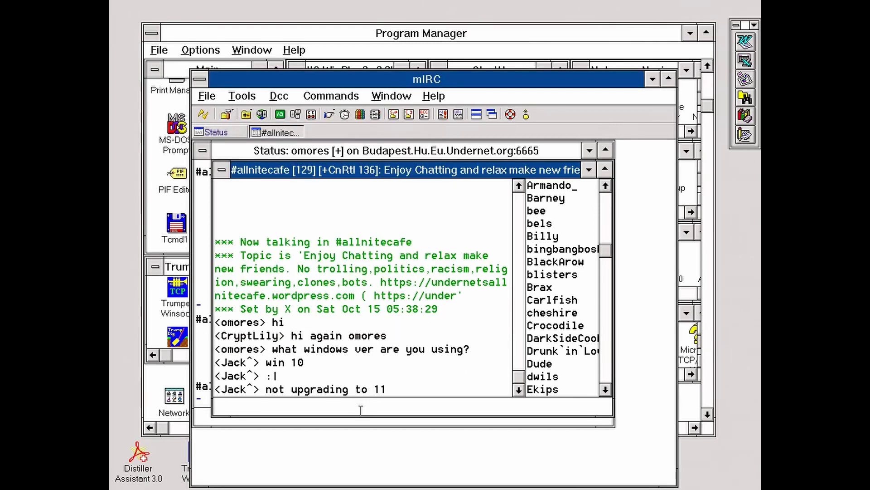
{"action": "type", "text": "i m makin"}
{"action": "left_click", "coordinate": [653, 79]}
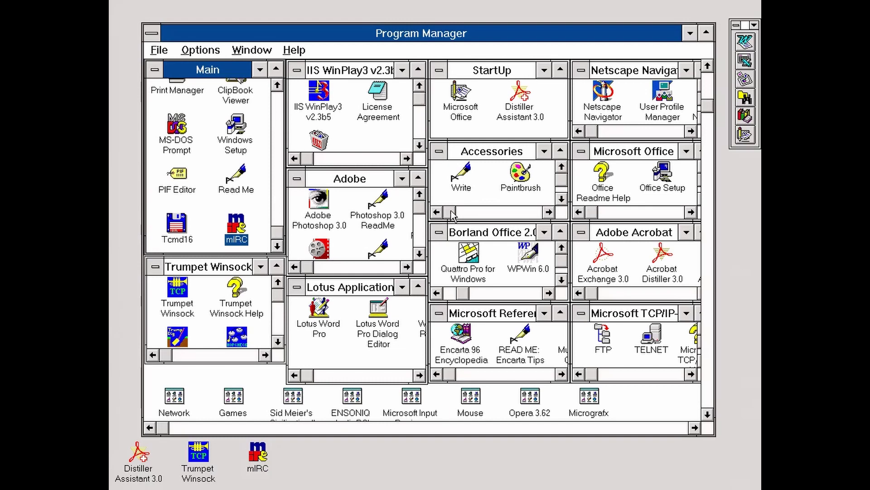
{"action": "left_click", "coordinate": [335, 103]}
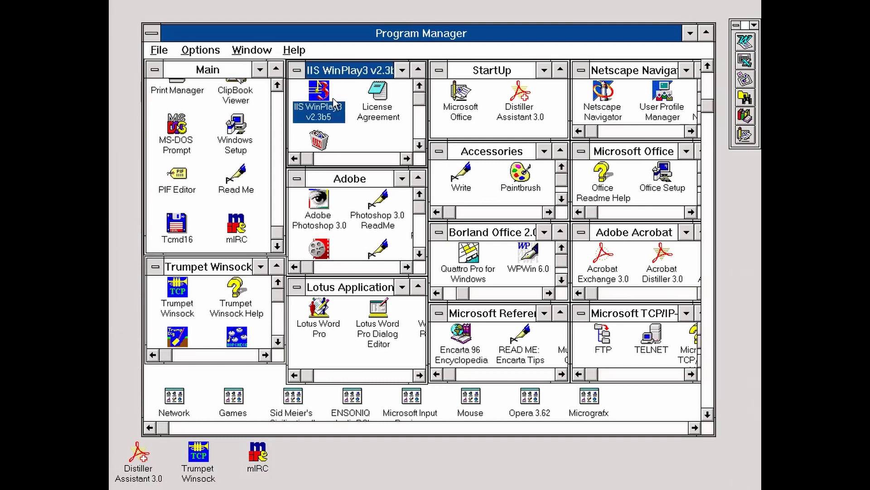
{"action": "double_click", "coordinate": [336, 104]}
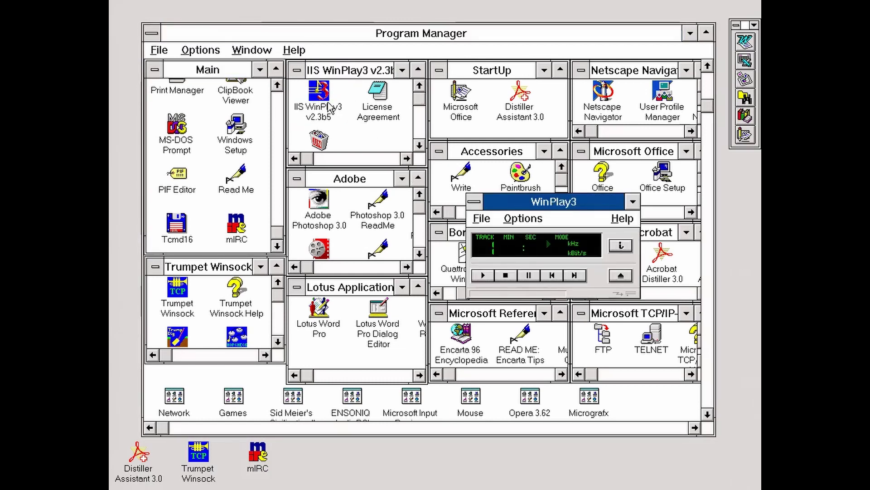
{"action": "left_click", "coordinate": [489, 278]}
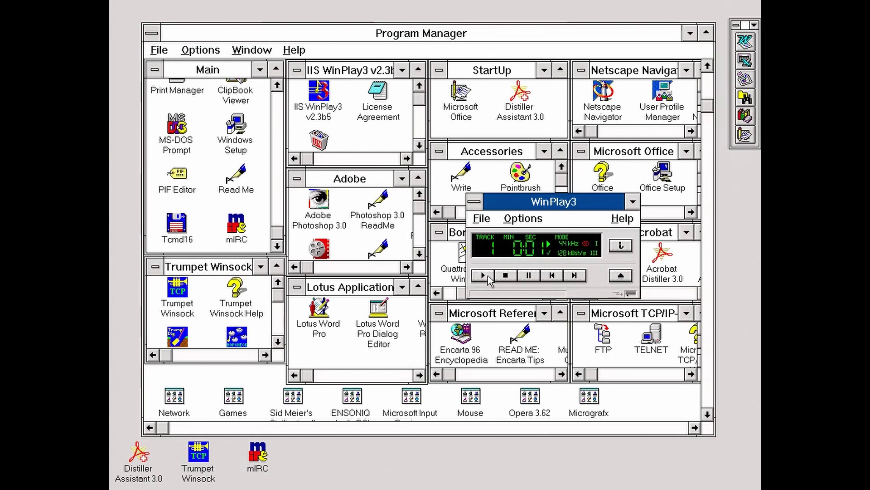
{"action": "left_click", "coordinate": [619, 276]}
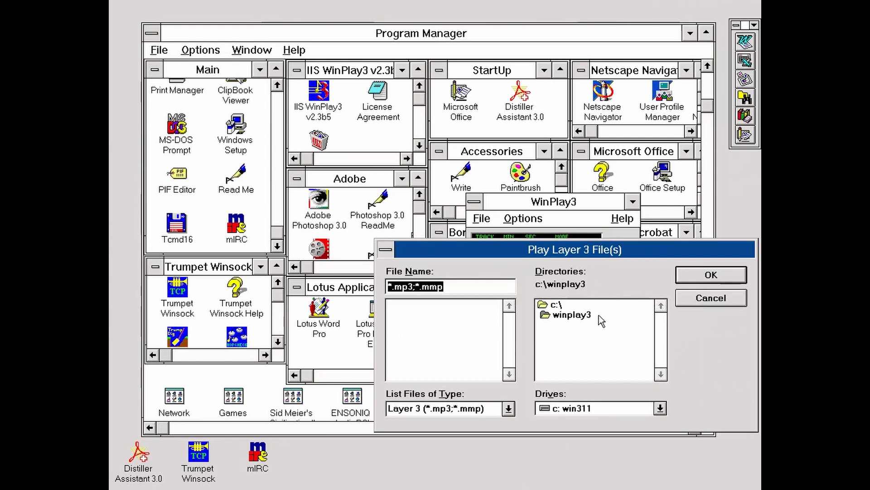
{"action": "left_click", "coordinate": [598, 412]}
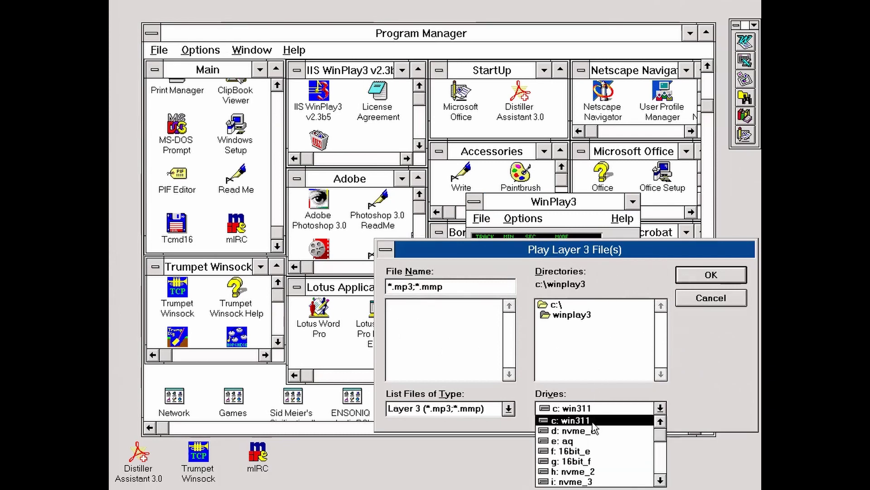
{"action": "left_click", "coordinate": [574, 440]}
{"action": "left_click", "coordinate": [573, 441]}
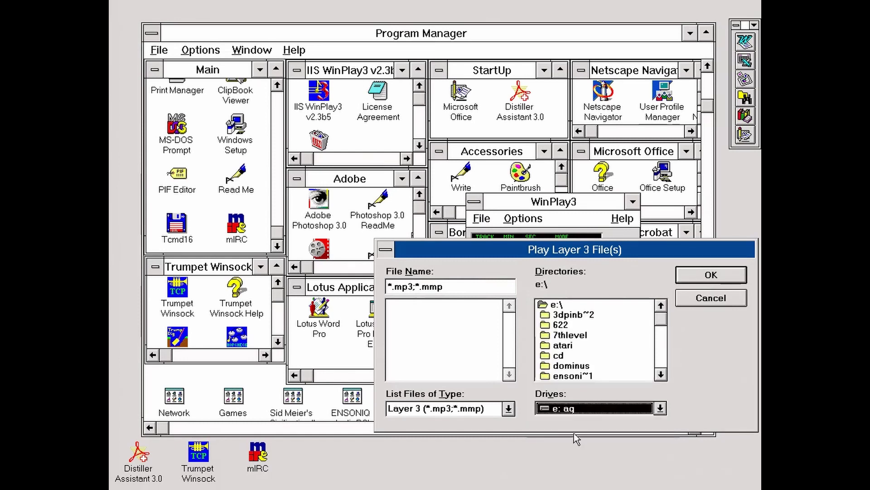
{"action": "left_click", "coordinate": [660, 375]}
{"action": "left_click", "coordinate": [660, 375]}
{"action": "left_click", "coordinate": [660, 375]}
{"action": "left_click", "coordinate": [660, 376]}
{"action": "double_click", "coordinate": [561, 355]}
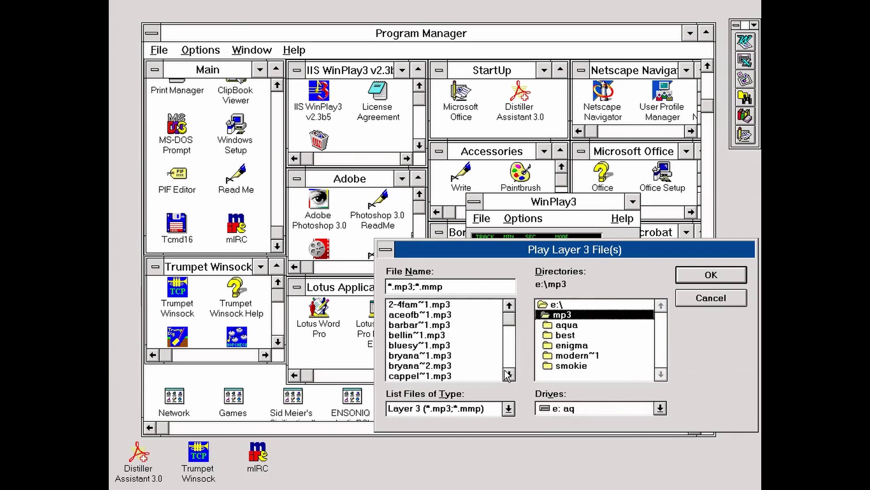
{"action": "left_click", "coordinate": [507, 375]}
{"action": "left_click", "coordinate": [508, 375]}
{"action": "left_click", "coordinate": [507, 375]}
{"action": "left_click", "coordinate": [508, 375]}
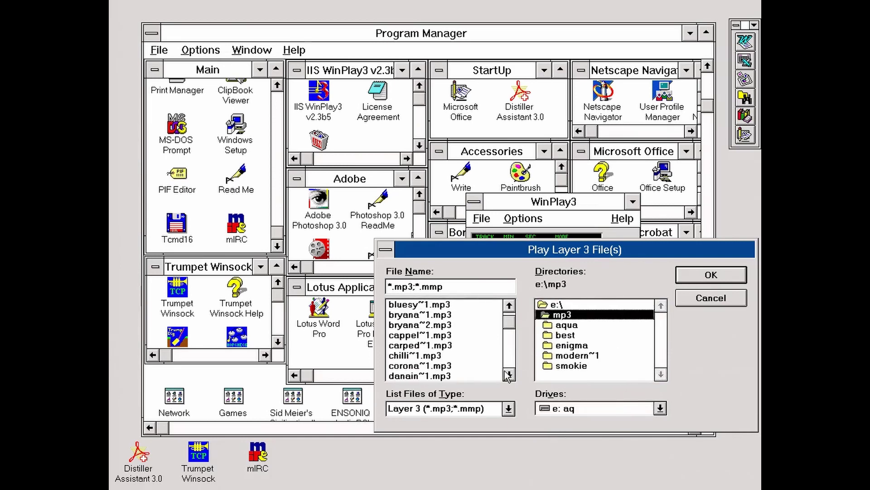
{"action": "double_click", "coordinate": [424, 345]}
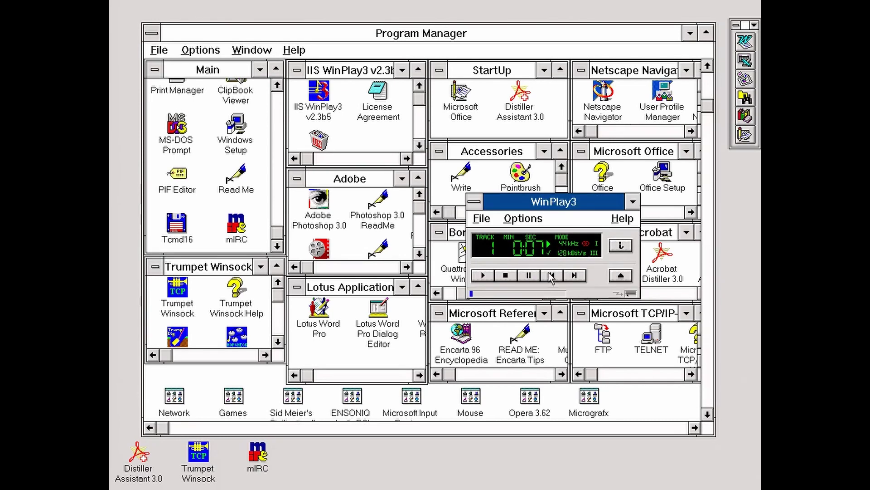
{"action": "left_click", "coordinate": [619, 220]}
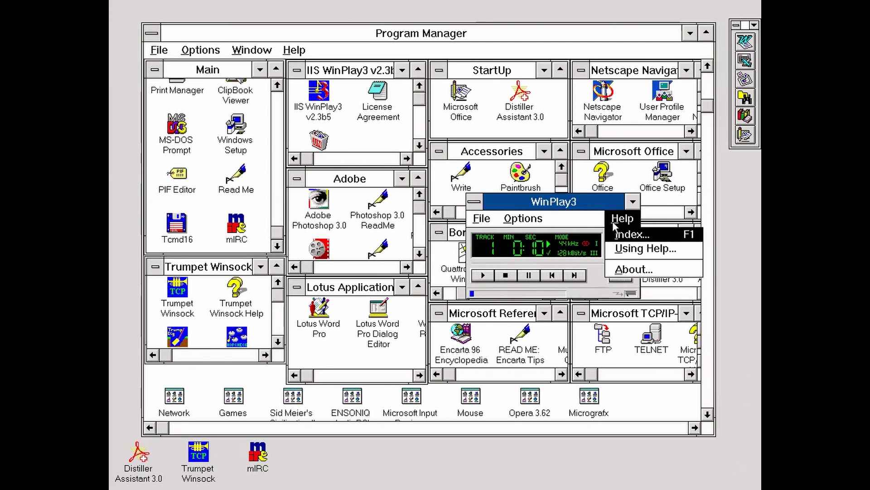
{"action": "left_click", "coordinate": [619, 269]}
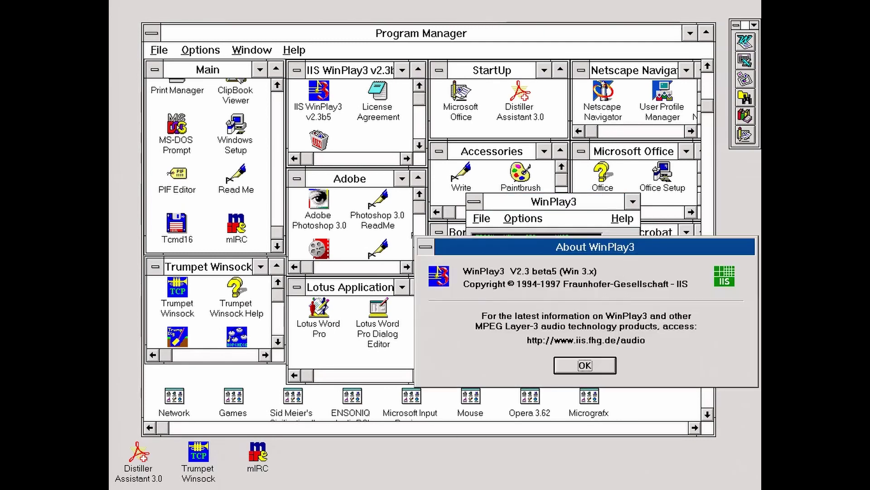
{"action": "left_click", "coordinate": [585, 365]}
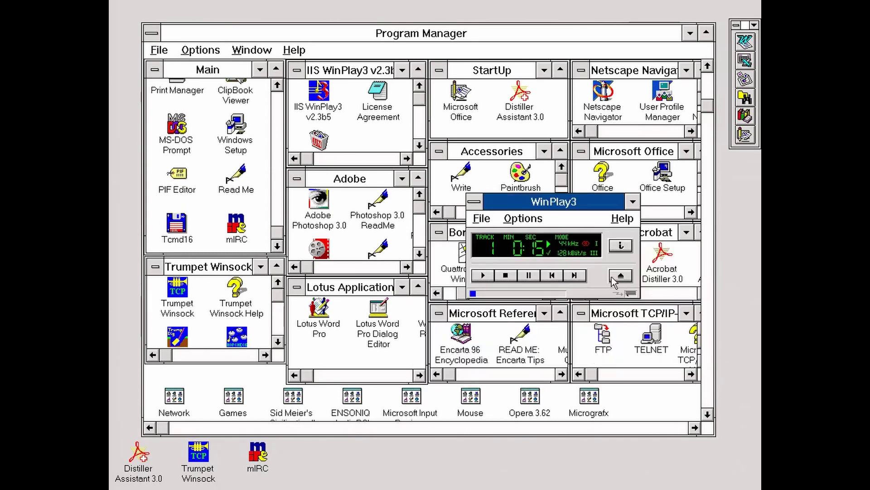
{"action": "left_click", "coordinate": [493, 221]}
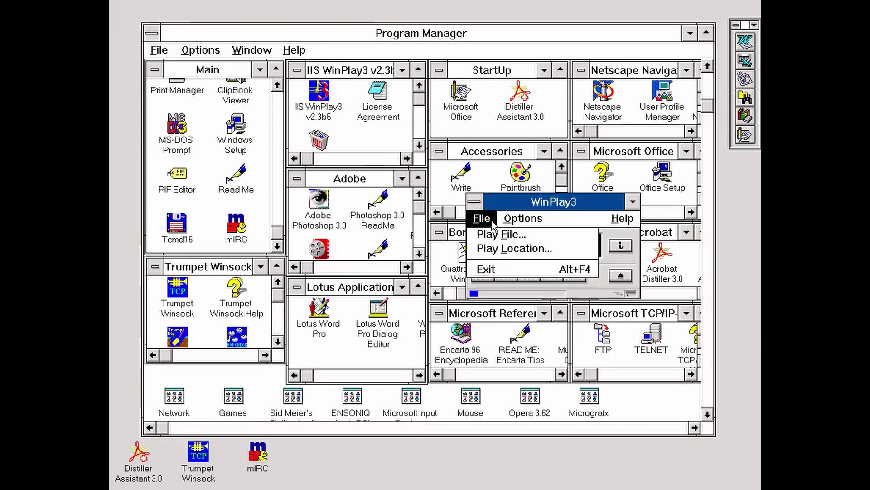
Quit WinPlay3 and launch Total Commander (Tcmd16), past the shareware reminder
{"action": "left_click", "coordinate": [498, 270]}
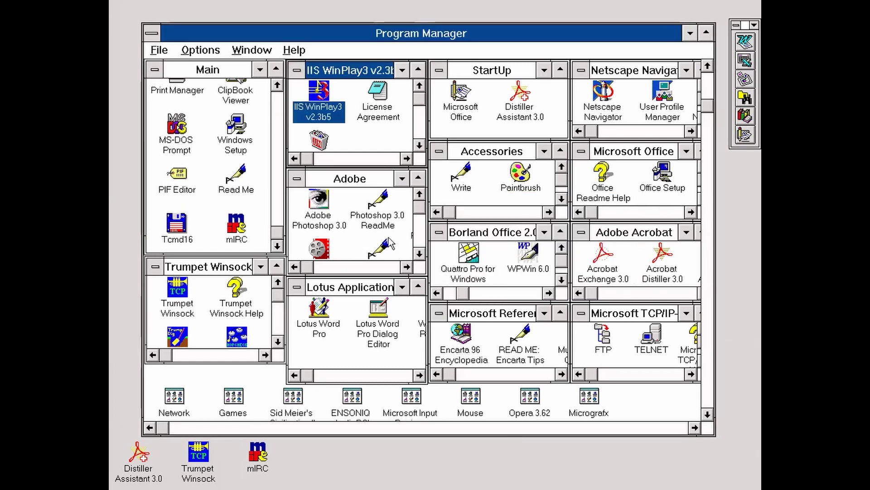
{"action": "left_click", "coordinate": [183, 224]}
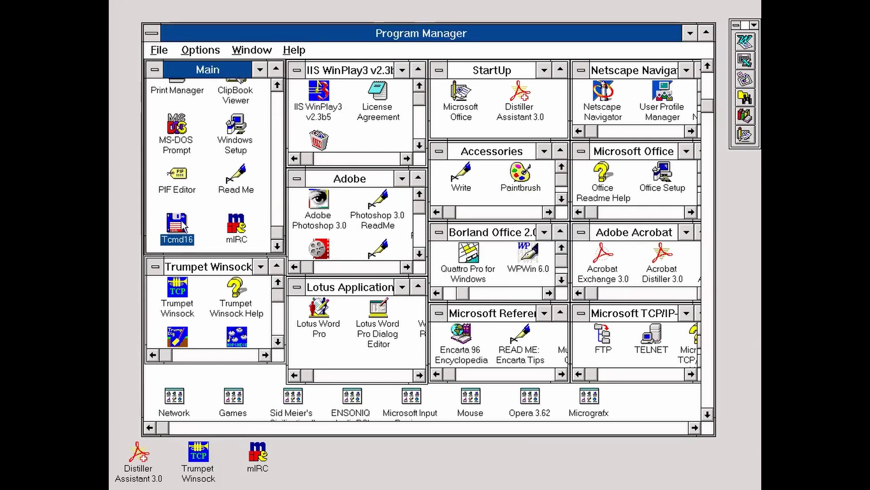
{"action": "double_click", "coordinate": [184, 224]}
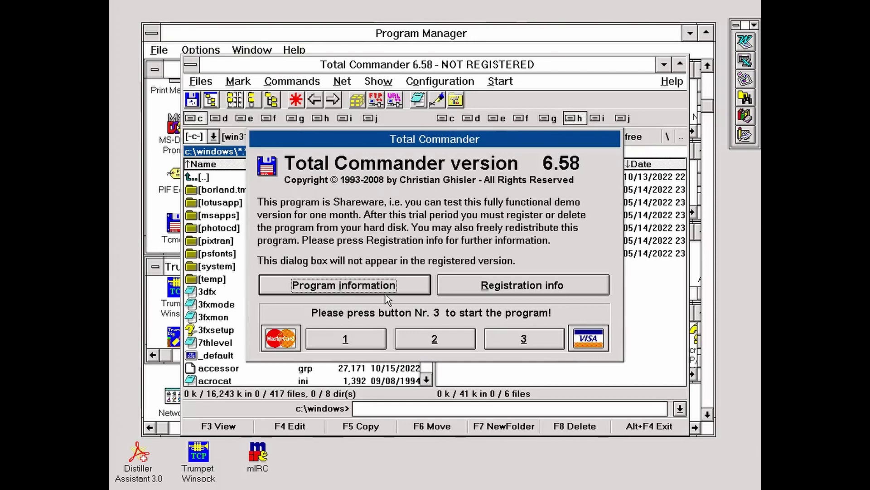
{"action": "left_click", "coordinate": [501, 341]}
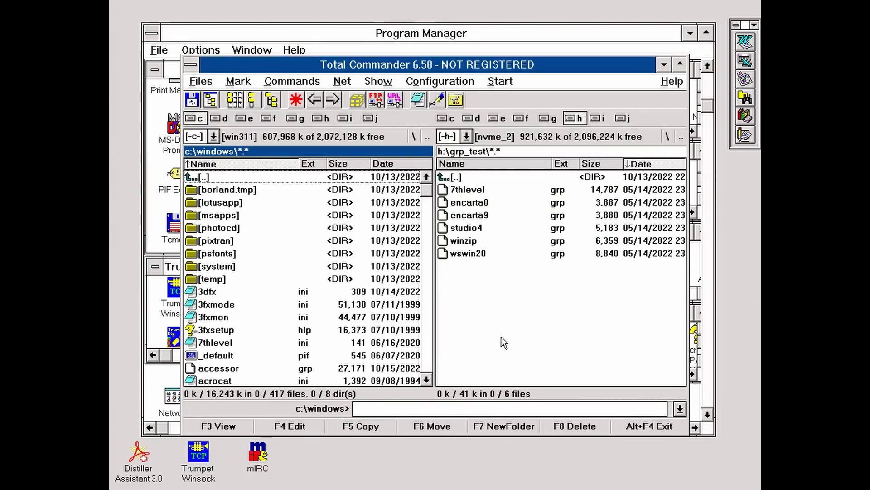
Search for 'mid' files and open canyon.mid in Media Player
{"action": "key", "text": "alt+F7"}
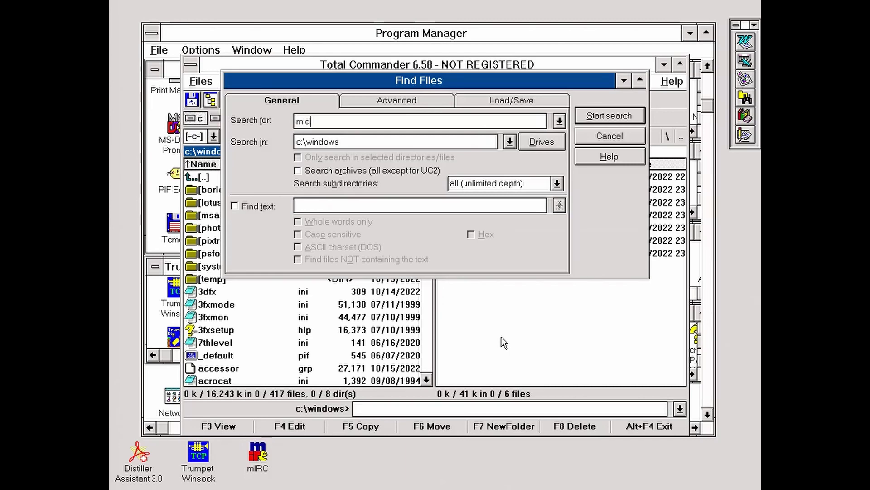
{"action": "key", "text": "Return"}
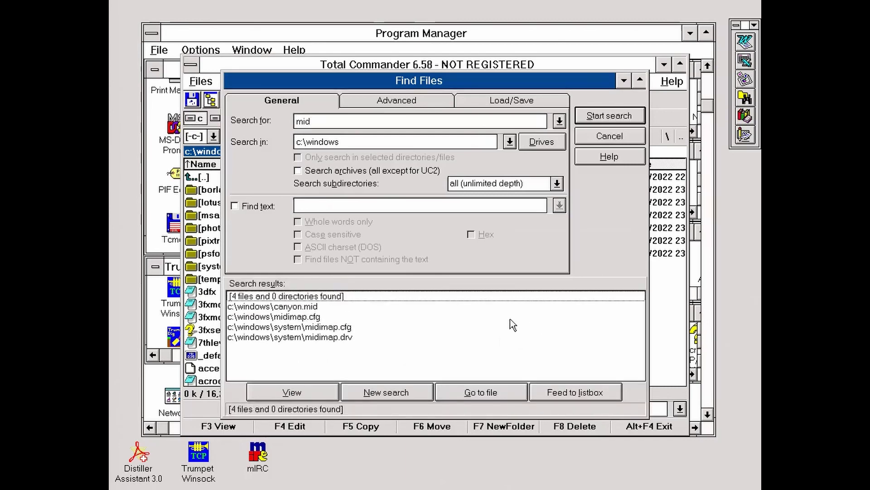
{"action": "double_click", "coordinate": [325, 306]}
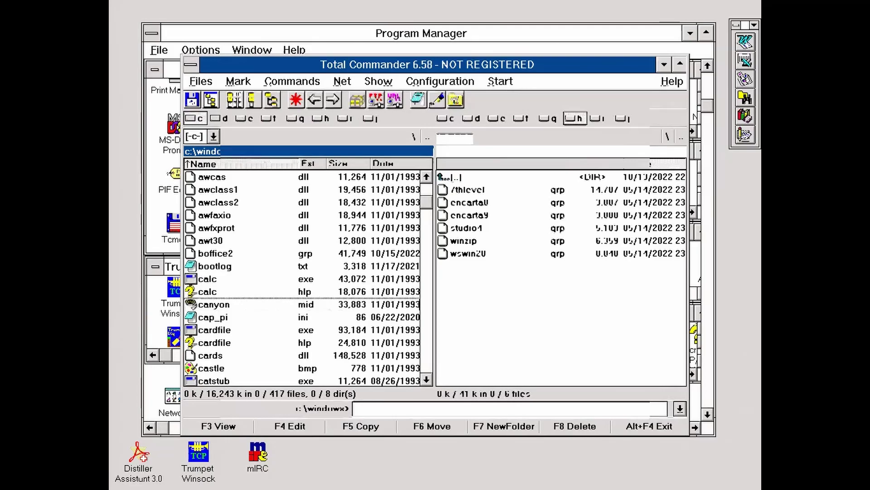
{"action": "left_click", "coordinate": [322, 304]}
{"action": "left_click", "coordinate": [265, 317]}
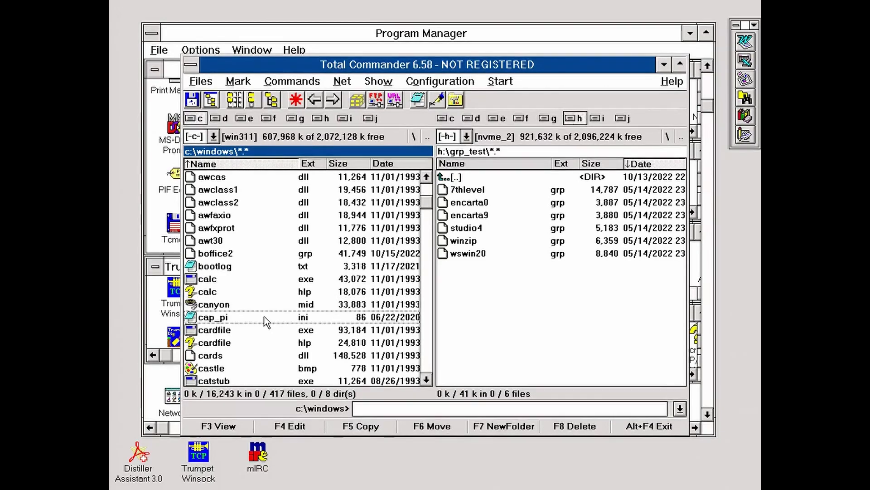
{"action": "double_click", "coordinate": [252, 305]}
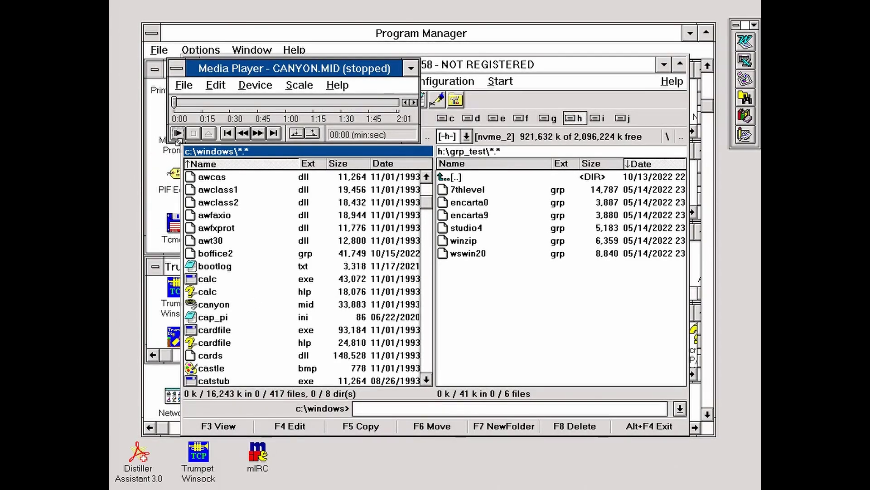
Play CANYON.MID and minimize both Media Player and Total Commander
{"action": "left_click", "coordinate": [178, 134]}
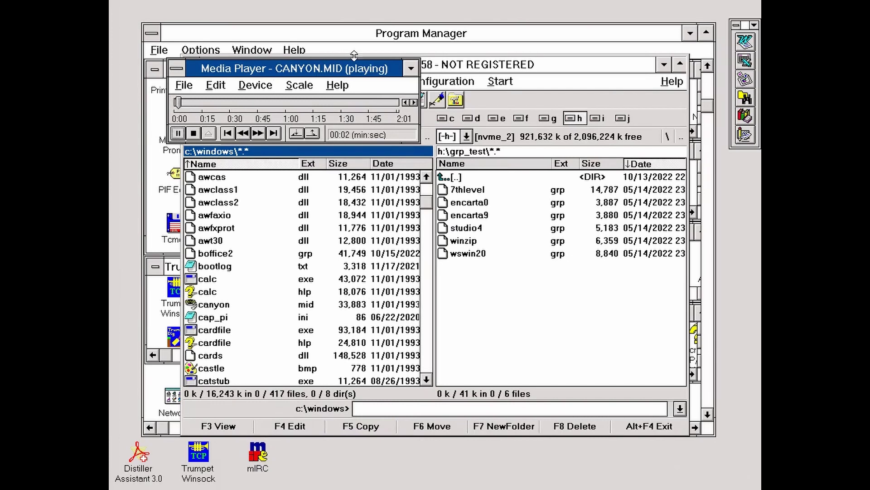
{"action": "left_click", "coordinate": [409, 69]}
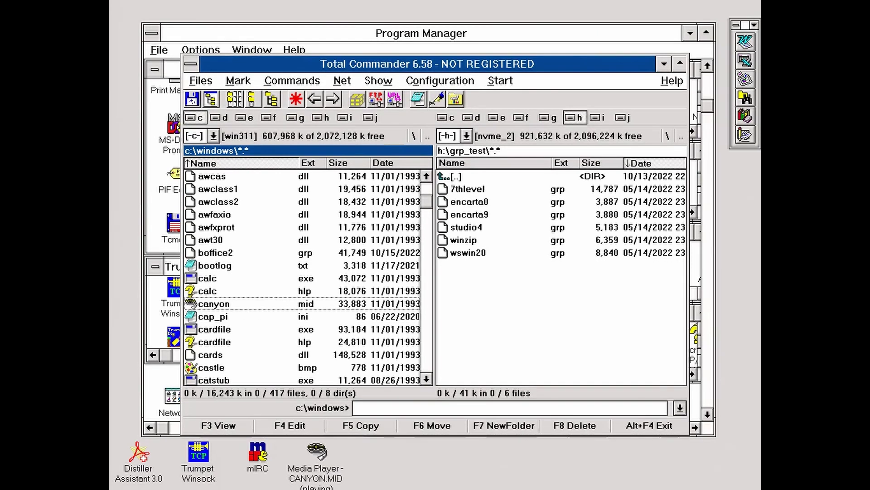
{"action": "left_click", "coordinate": [664, 64]}
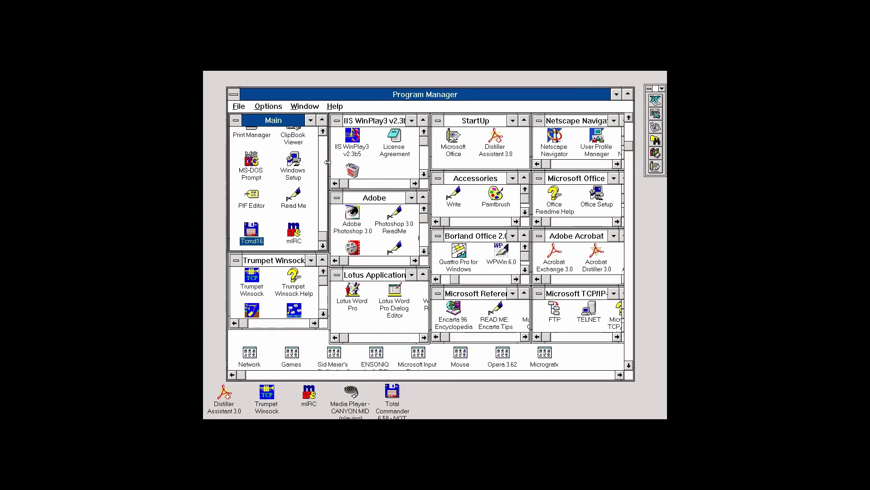
Open Control Panel, view the 3fxSETUP display settings without changes, and select Sound
{"action": "scroll", "coordinate": [326, 162], "scroll_direction": "up", "scroll_amount": 2}
{"action": "double_click", "coordinate": [293, 134]}
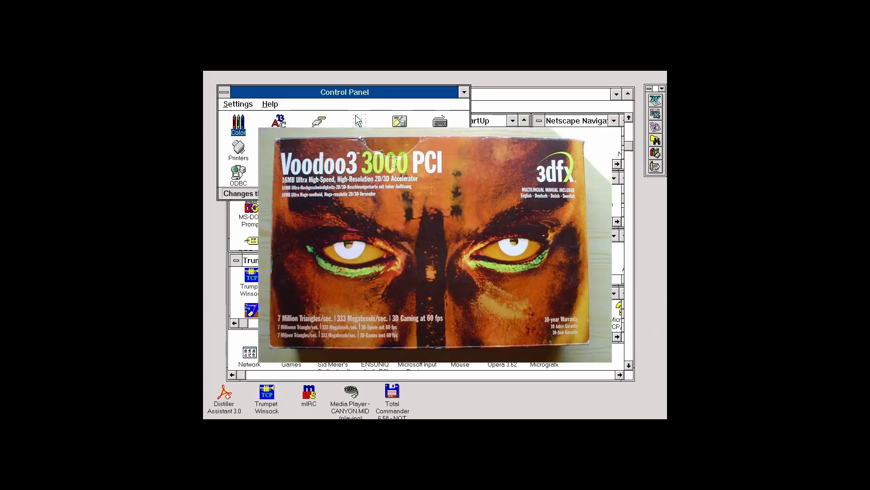
{"action": "double_click", "coordinate": [276, 173]}
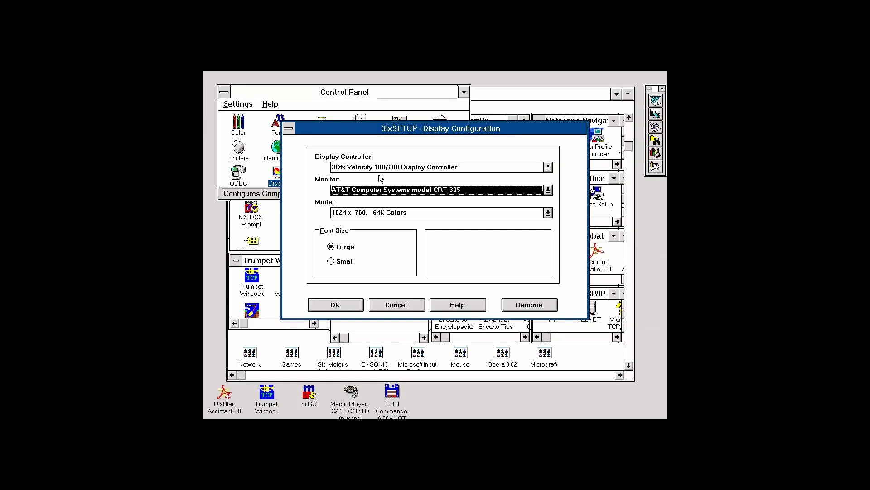
{"action": "left_click", "coordinate": [393, 304]}
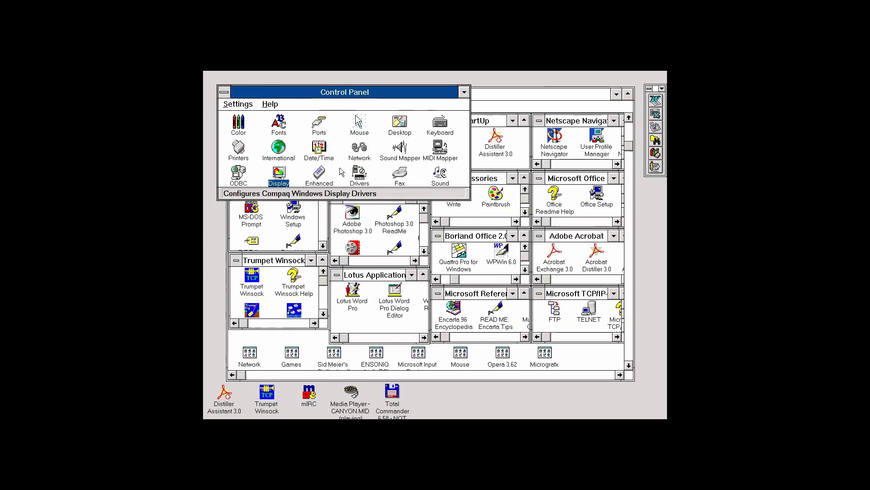
{"action": "left_click", "coordinate": [439, 176]}
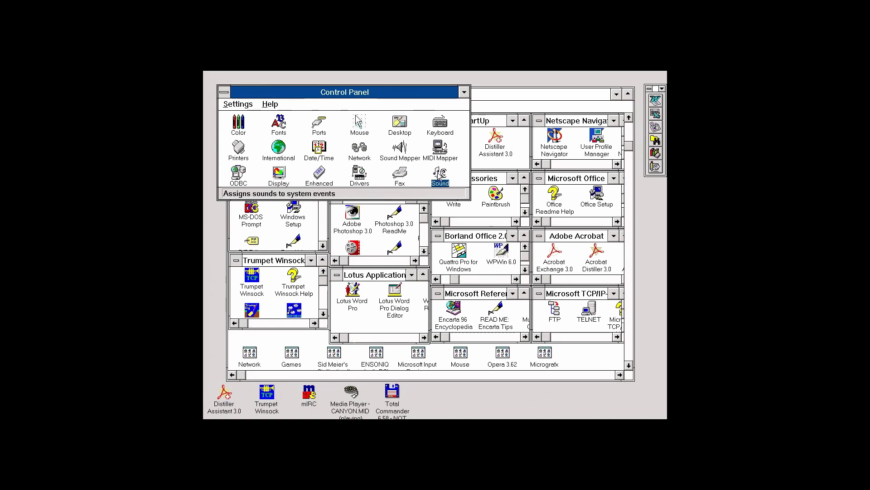
{"action": "double_click", "coordinate": [439, 176]}
{"action": "left_click", "coordinate": [459, 156]}
{"action": "double_click", "coordinate": [361, 178]}
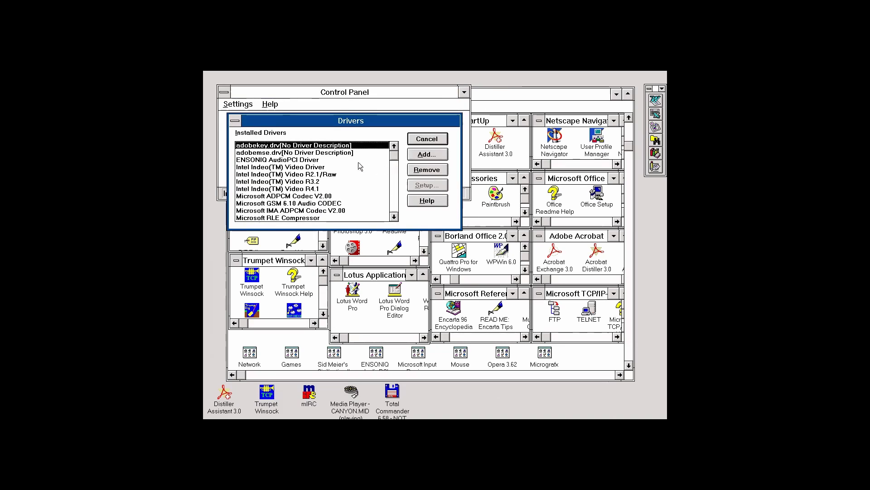
{"action": "left_click", "coordinate": [348, 161]}
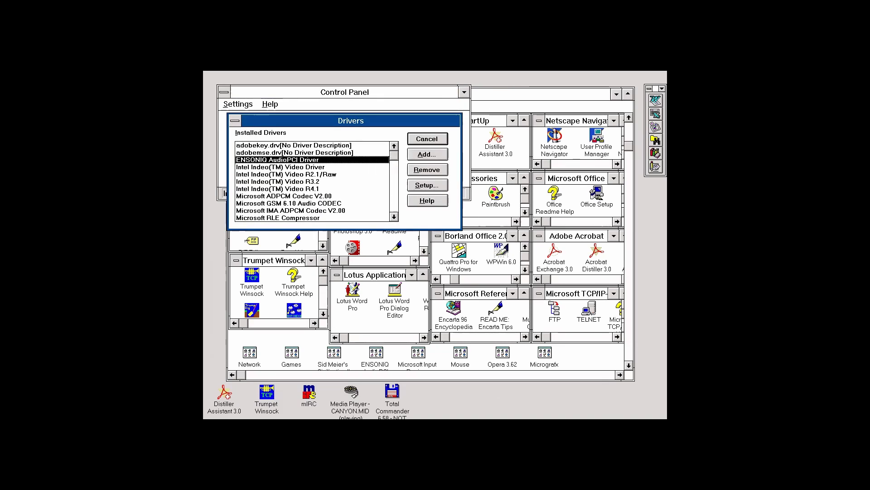
{"action": "left_click", "coordinate": [416, 184]}
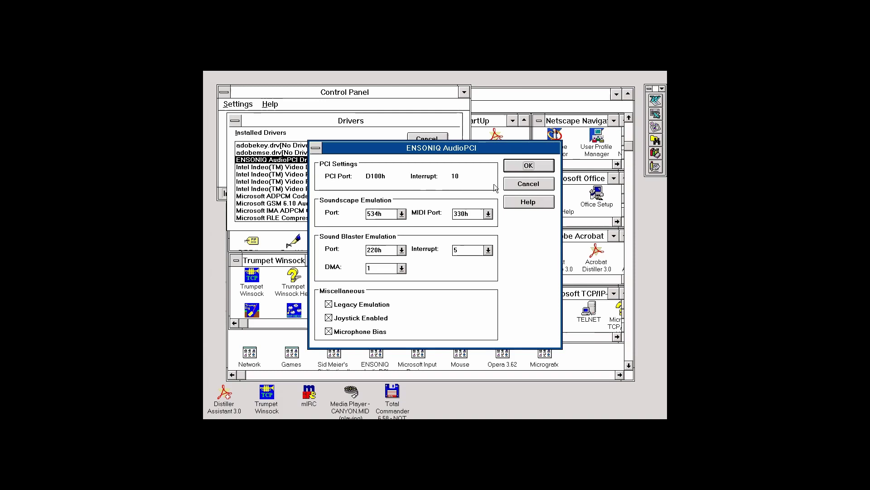
{"action": "left_click", "coordinate": [528, 184]}
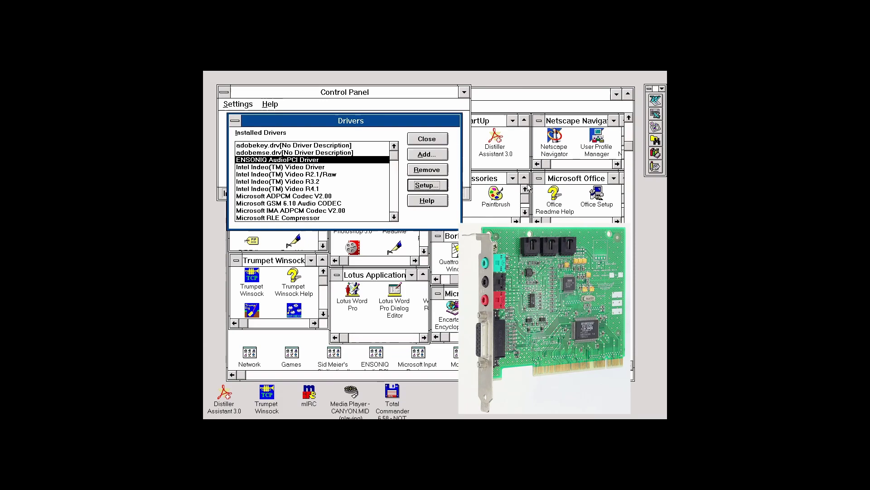
{"action": "left_click", "coordinate": [433, 140]}
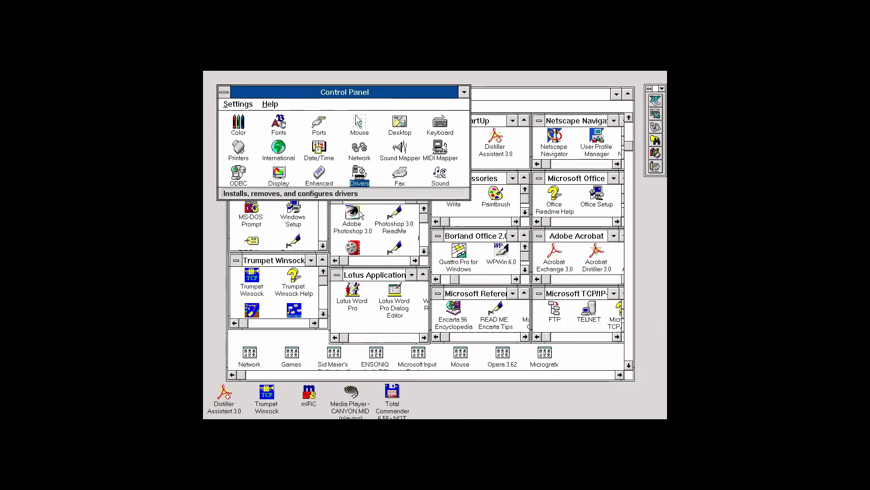
{"action": "double_click", "coordinate": [325, 174]}
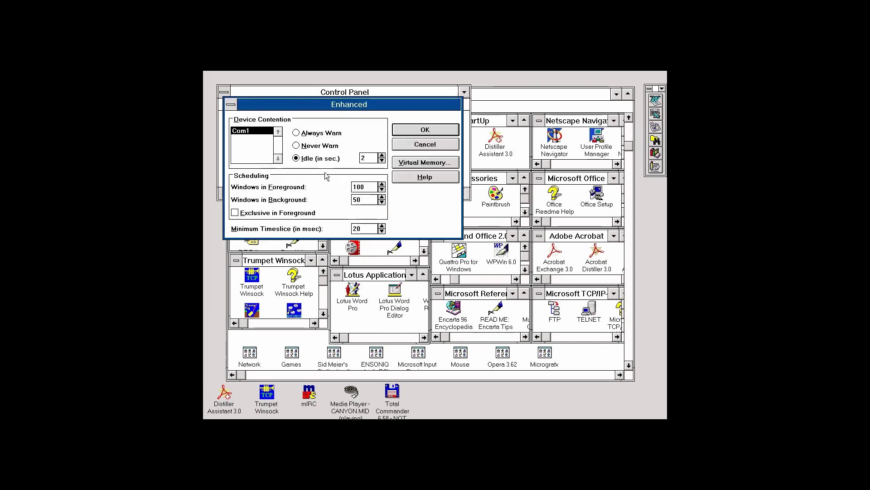
{"action": "left_click", "coordinate": [409, 166]}
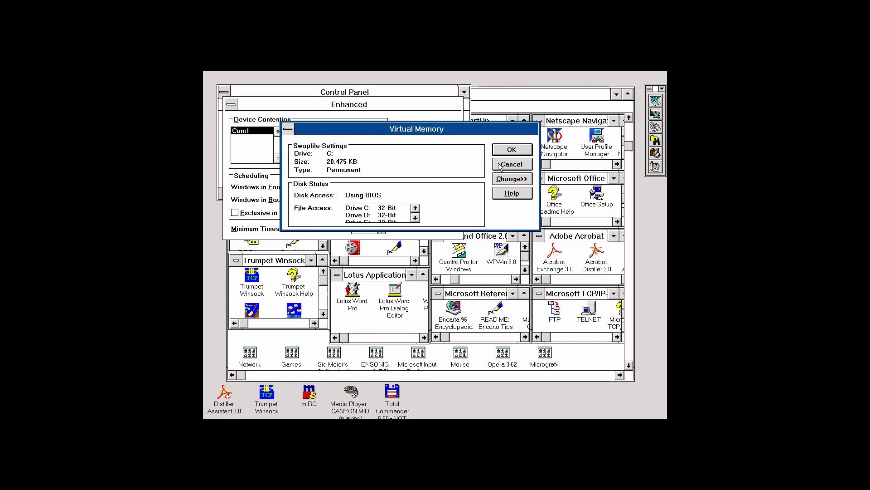
{"action": "left_click", "coordinate": [416, 219]}
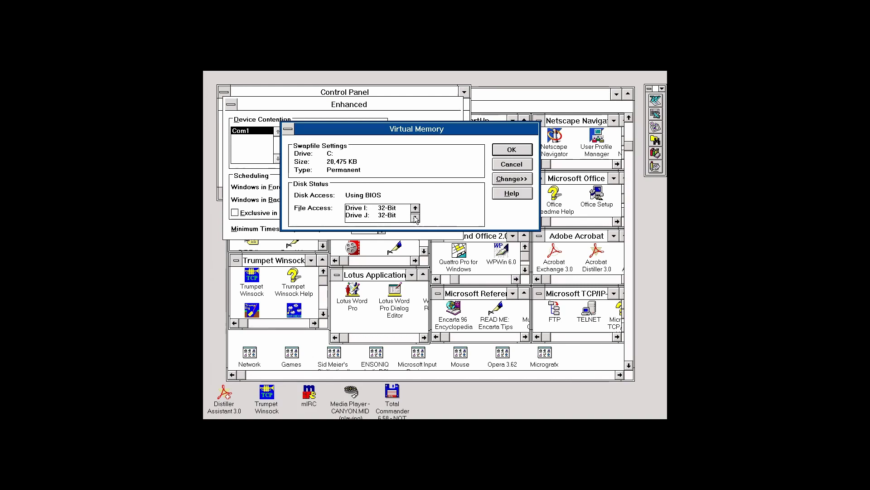
{"action": "left_click", "coordinate": [502, 165]}
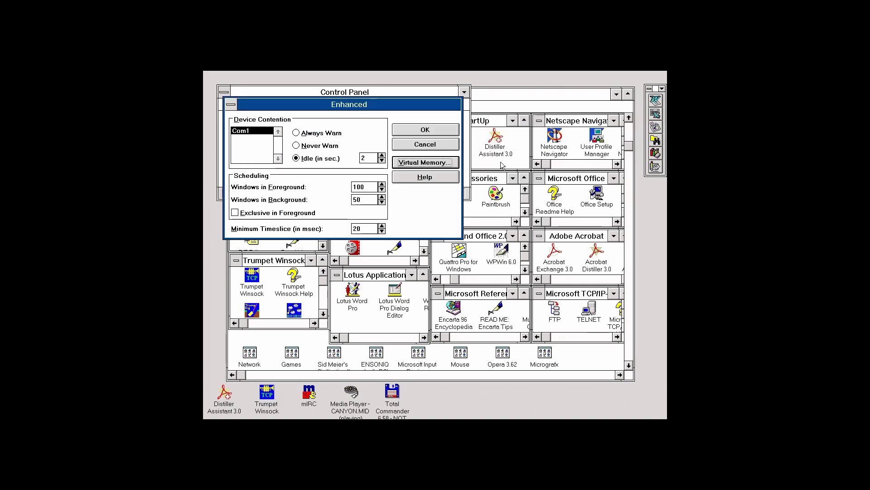
{"action": "left_click", "coordinate": [454, 145]}
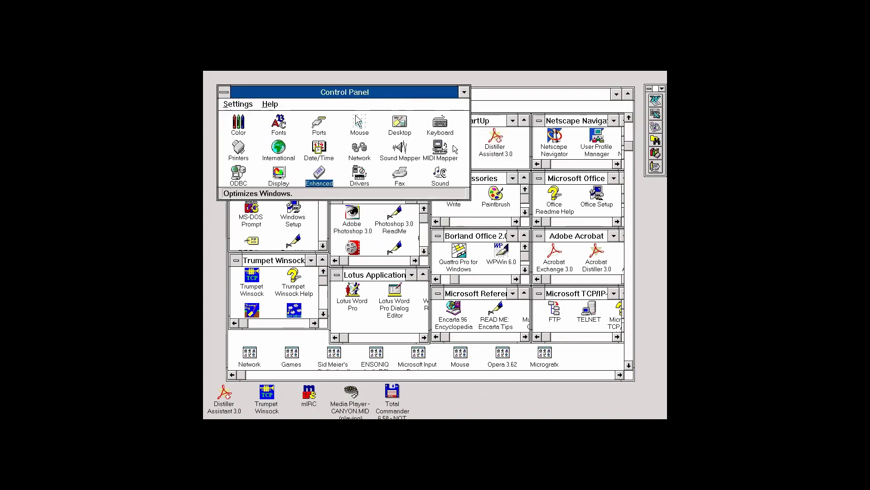
Launch Photoshop and browse the File > Open dialog to photos\digmedia\food
{"action": "double_click", "coordinate": [362, 214]}
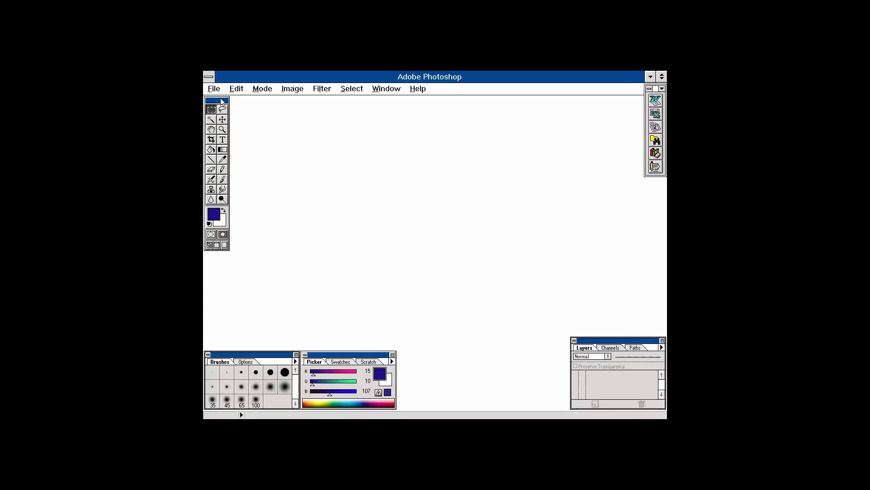
{"action": "left_click", "coordinate": [220, 93]}
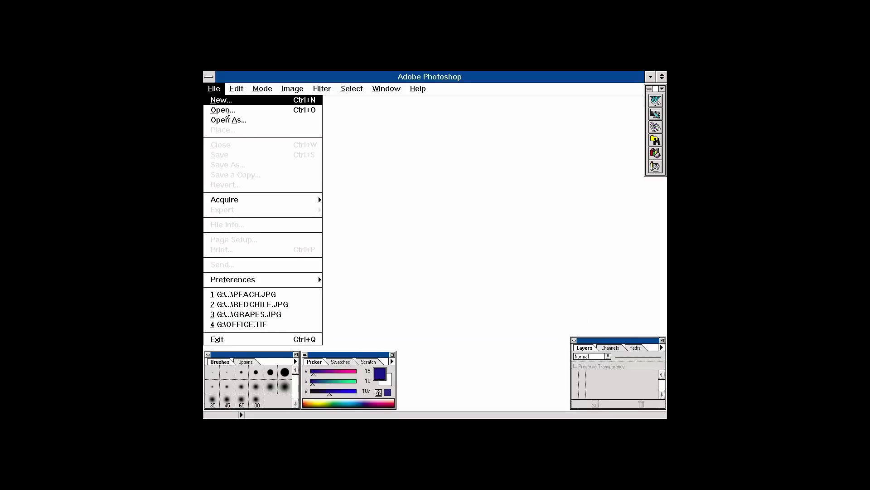
{"action": "left_click", "coordinate": [225, 110]}
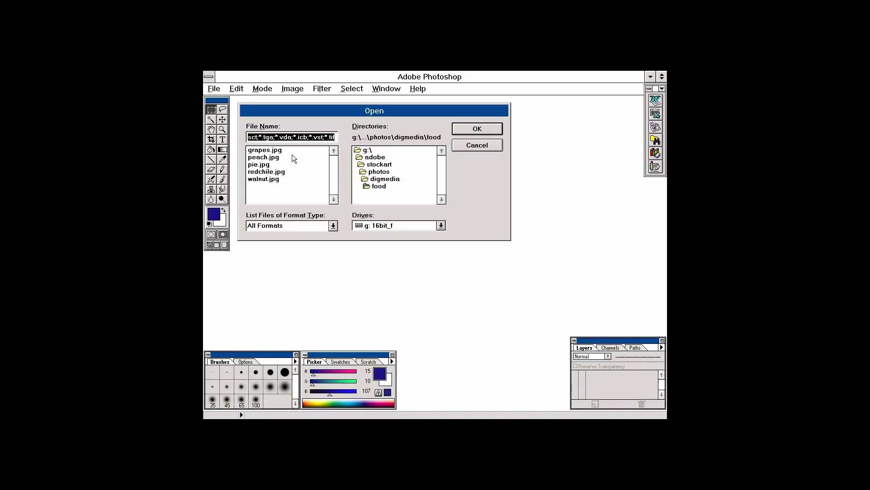
{"action": "double_click", "coordinate": [380, 179]}
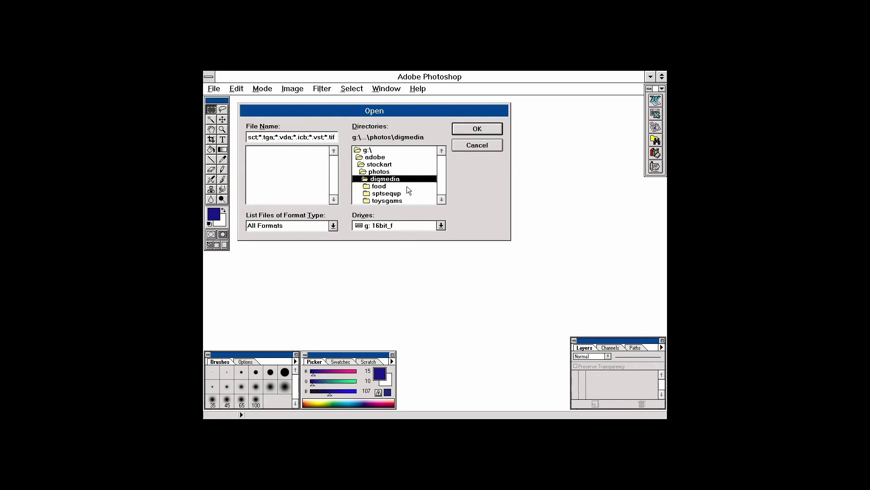
{"action": "double_click", "coordinate": [398, 172]}
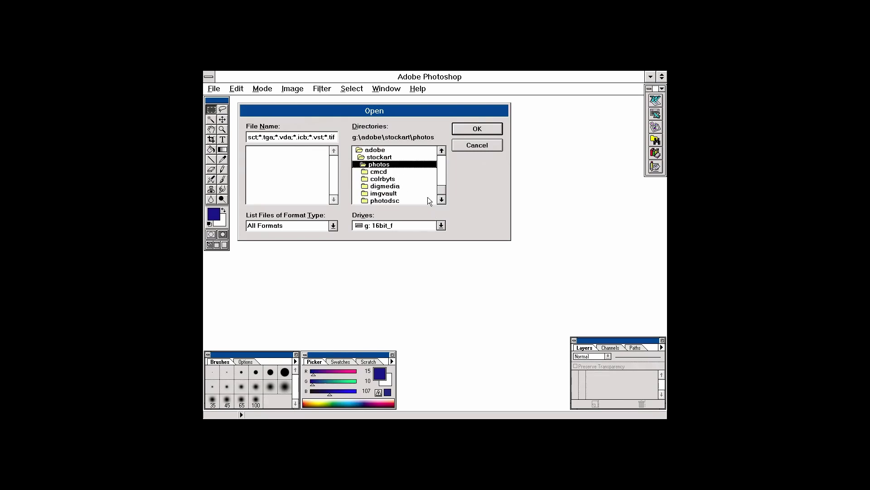
{"action": "left_click", "coordinate": [406, 186]}
{"action": "double_click", "coordinate": [406, 186]}
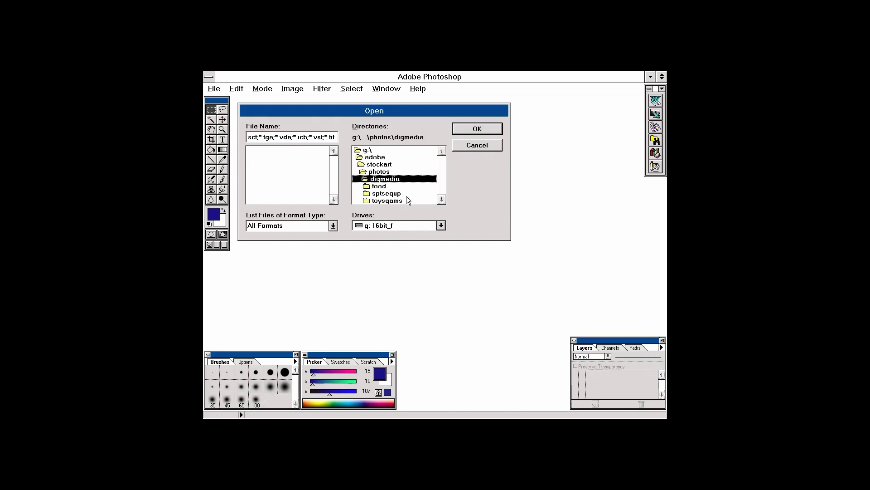
{"action": "double_click", "coordinate": [397, 187]}
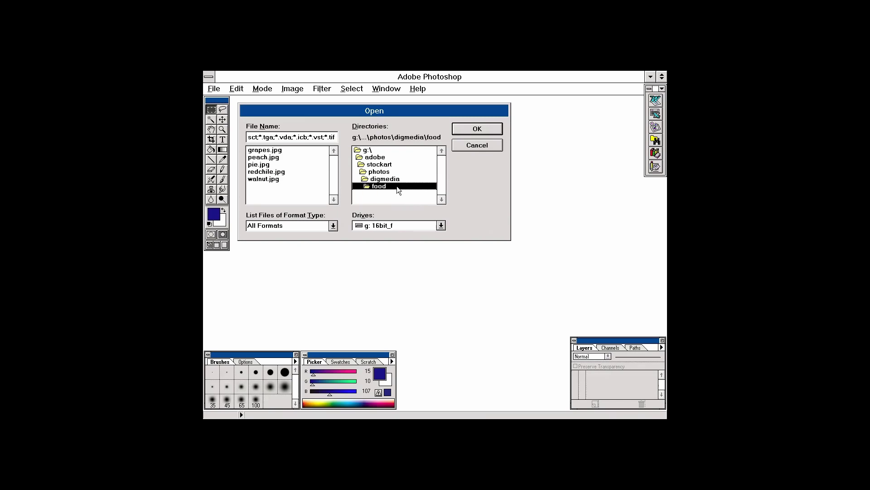
Open redchile.jpg and apply Filter > Blur > Motion Blur at 10 pixels
{"action": "double_click", "coordinate": [281, 174]}
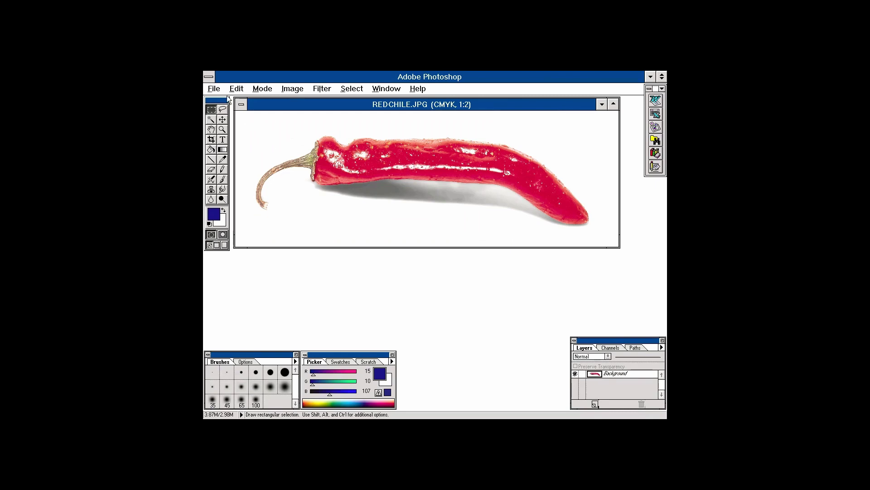
{"action": "left_click", "coordinate": [322, 89]}
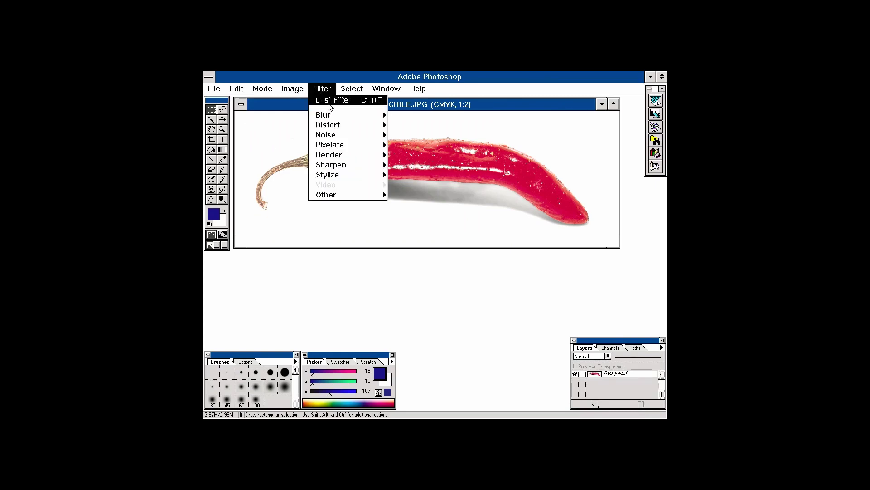
{"action": "mouse_move", "coordinate": [342, 112]}
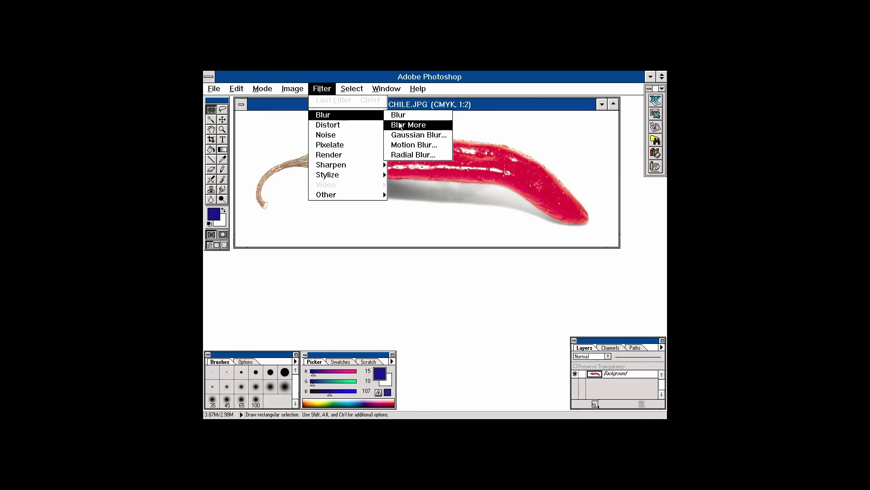
{"action": "left_click", "coordinate": [404, 144]}
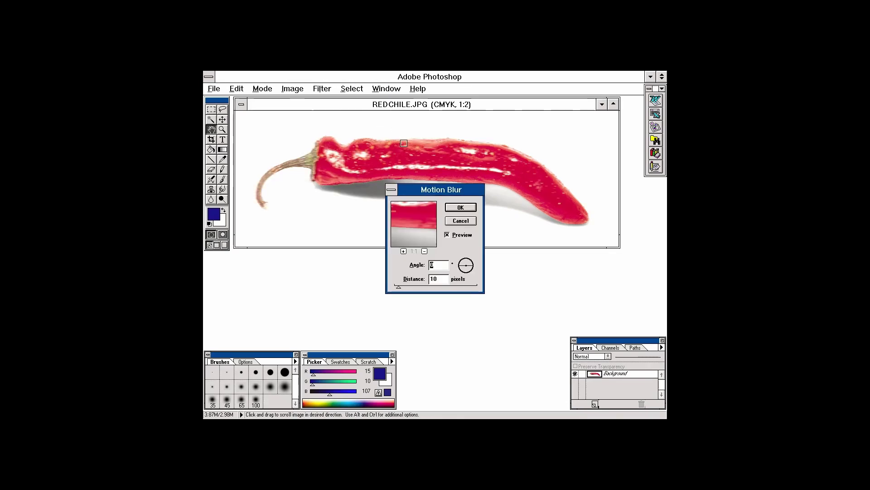
{"action": "left_click", "coordinate": [456, 205]}
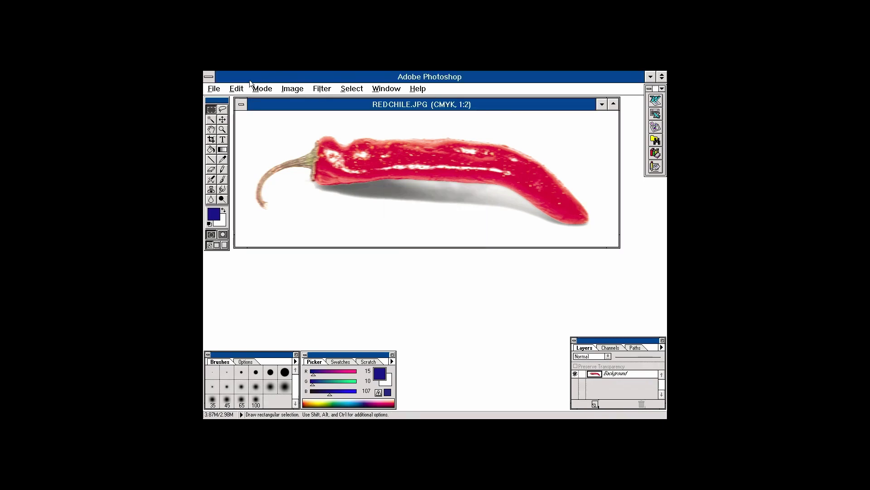
Open the photo 11186.JPG from the stockart\photos\photodsc\retroam folder
{"action": "left_click", "coordinate": [219, 88]}
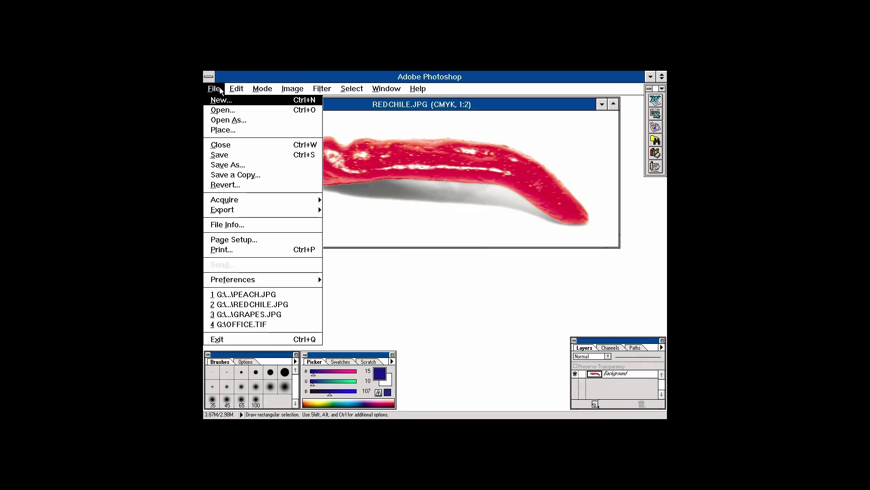
{"action": "left_click", "coordinate": [229, 111]}
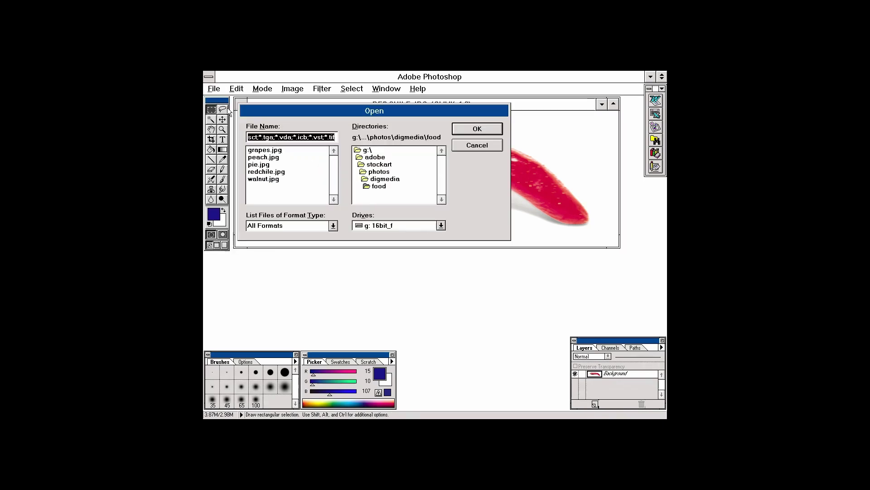
{"action": "left_click", "coordinate": [376, 165]}
{"action": "double_click", "coordinate": [376, 165]}
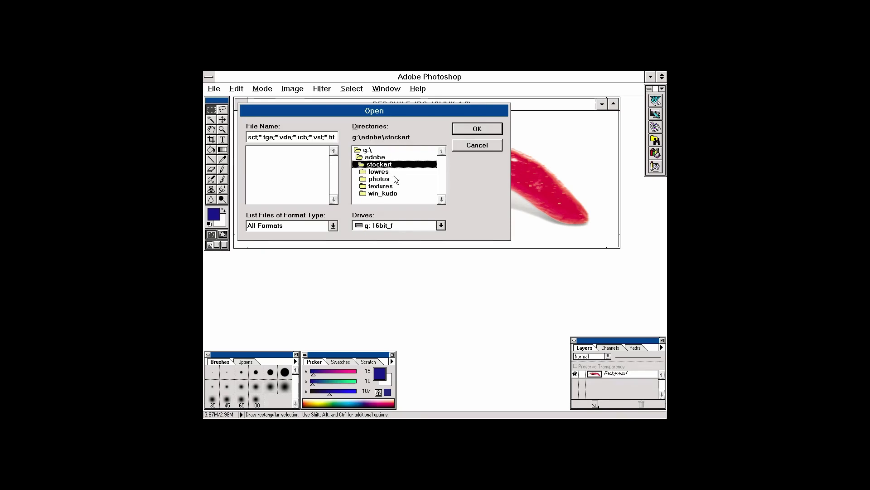
{"action": "double_click", "coordinate": [394, 177]}
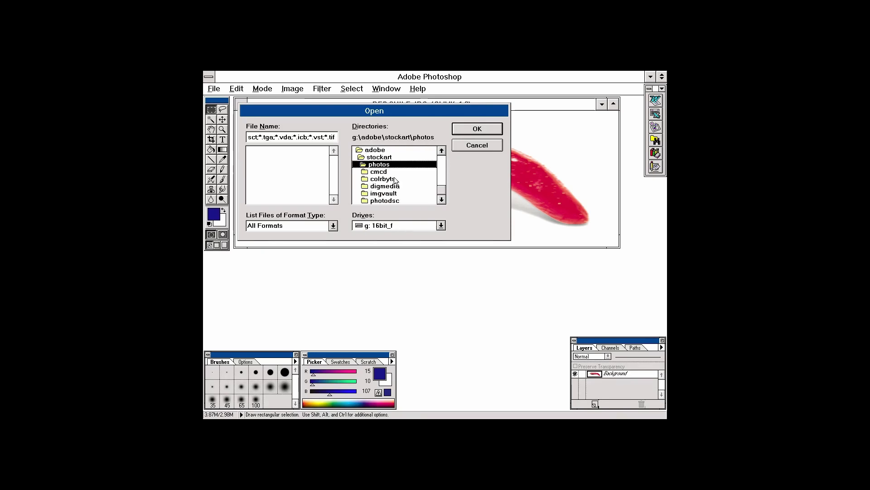
{"action": "double_click", "coordinate": [420, 201]}
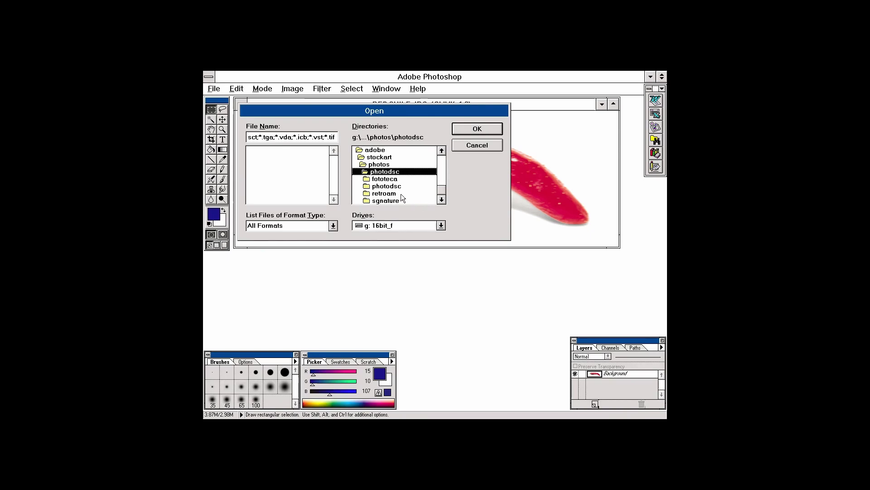
{"action": "double_click", "coordinate": [399, 194]}
{"action": "left_click", "coordinate": [295, 170]}
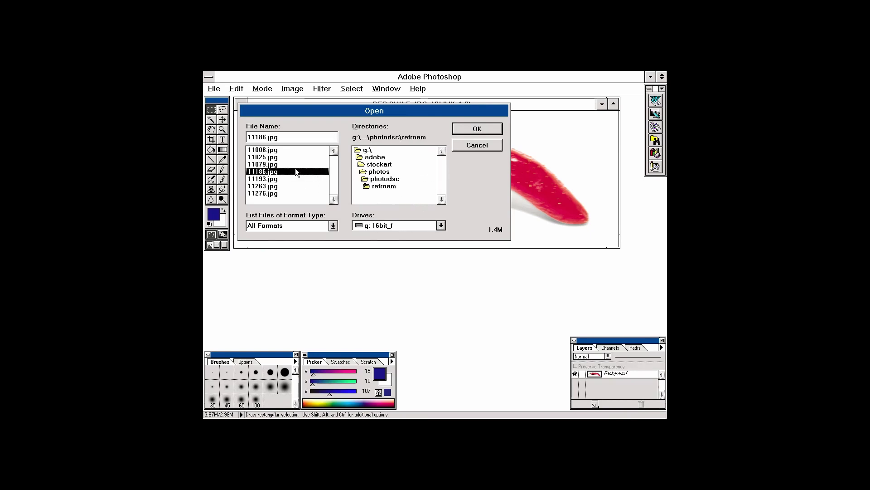
{"action": "double_click", "coordinate": [295, 171]}
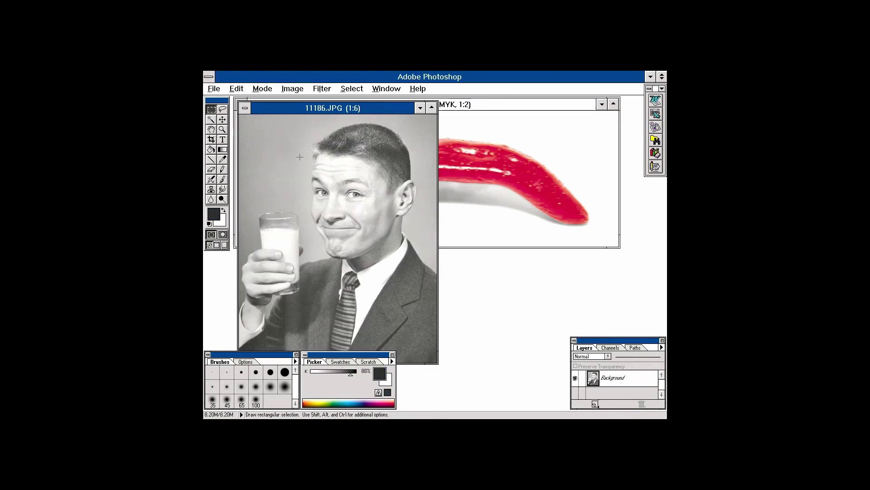
Browse the Mode, Edit and Image menu commands for the photo
{"action": "left_click", "coordinate": [267, 88]}
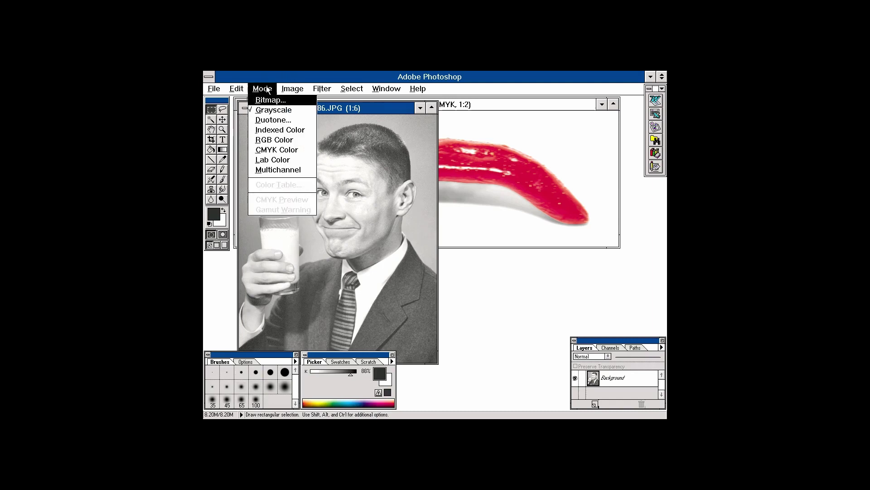
{"action": "left_click", "coordinate": [240, 90]}
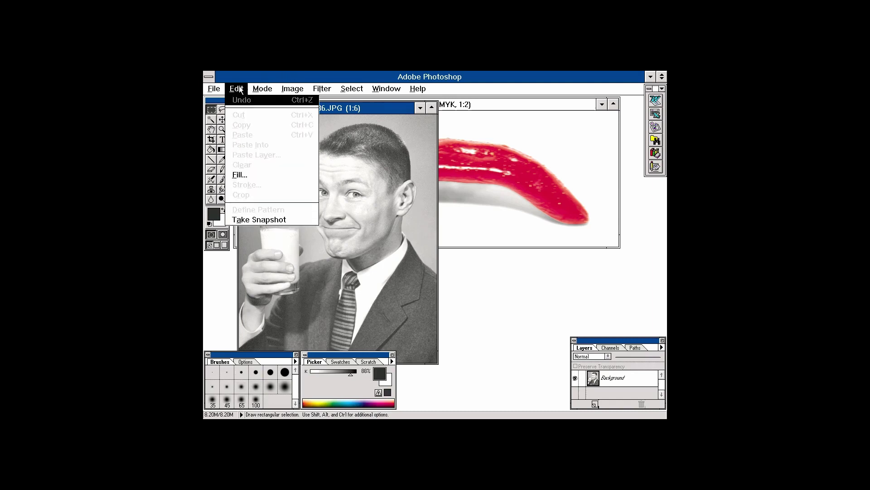
{"action": "left_click", "coordinate": [292, 89]}
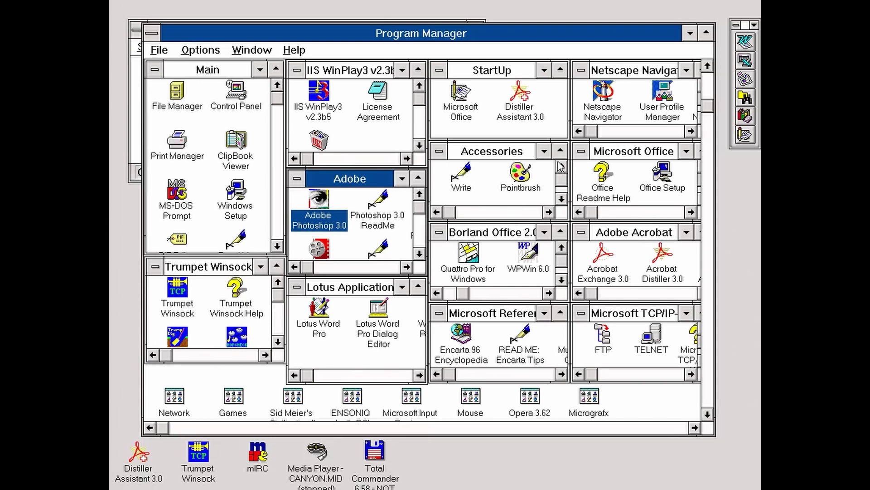
Launch Opera from the Opera 3.62 program group in Program Manager
{"action": "left_click", "coordinate": [267, 51]}
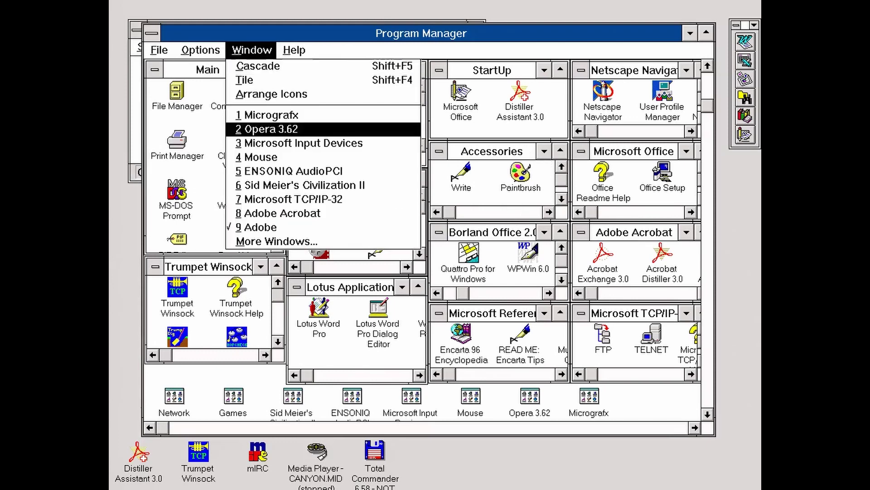
{"action": "left_click", "coordinate": [272, 129]}
{"action": "left_click", "coordinate": [379, 181]}
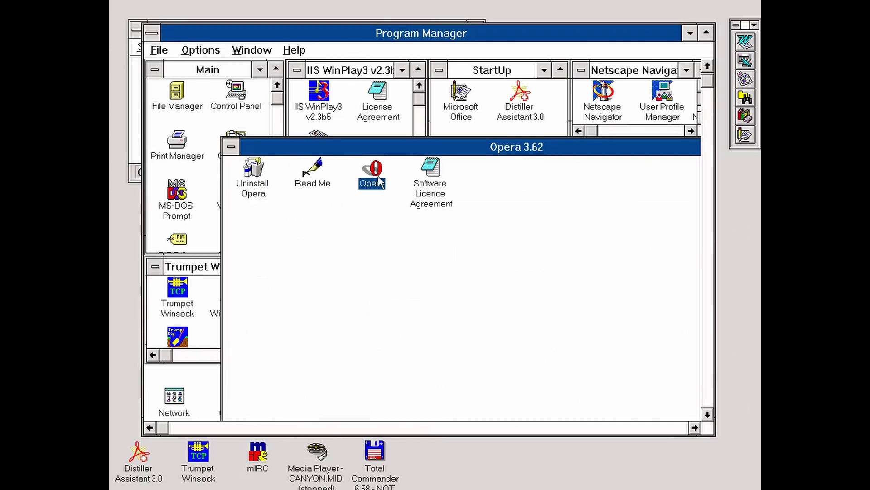
{"action": "double_click", "coordinate": [379, 180]}
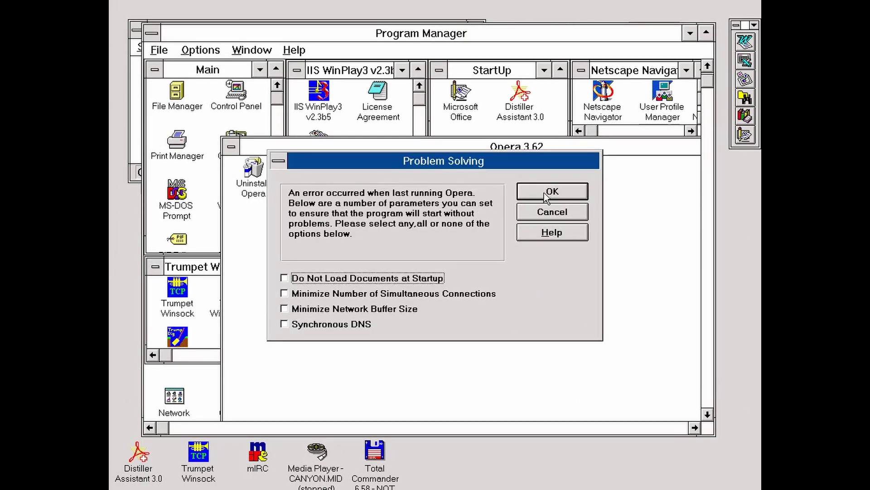
Dismiss Problem Solving, the evaluation notice, the Secure Connection error and the Tip of the Day
{"action": "left_click", "coordinate": [547, 192]}
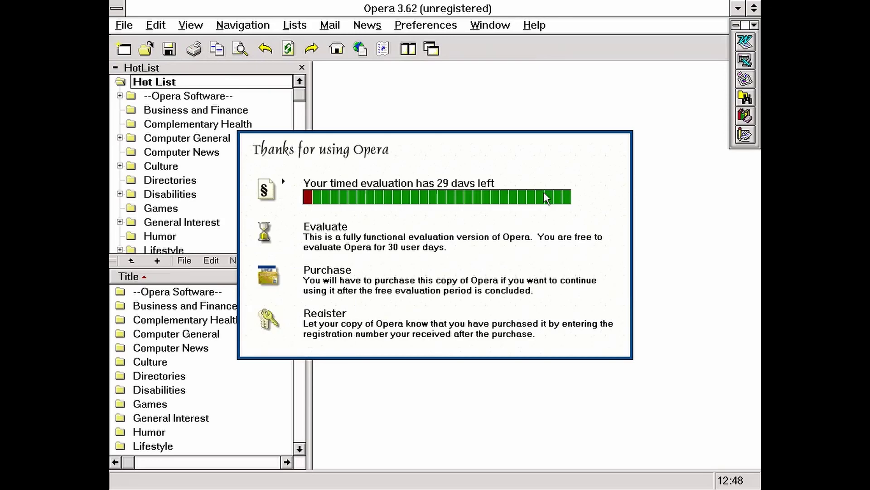
{"action": "left_click", "coordinate": [286, 230]}
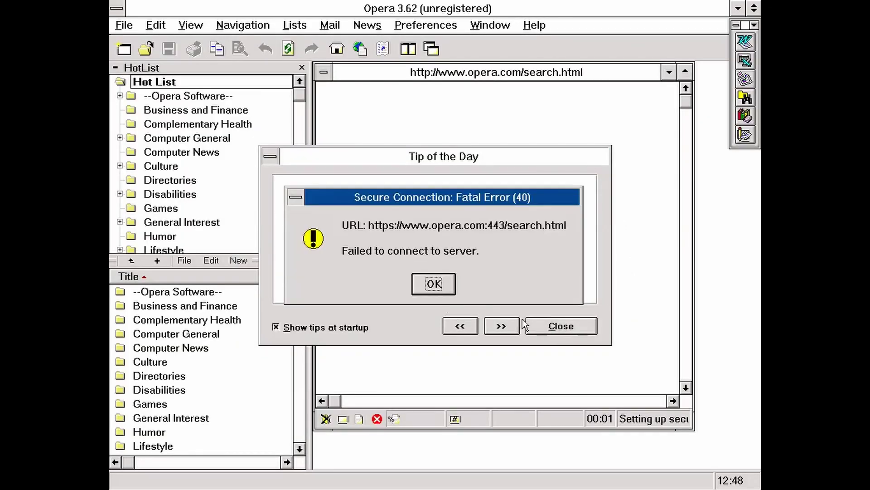
{"action": "left_click", "coordinate": [447, 289]}
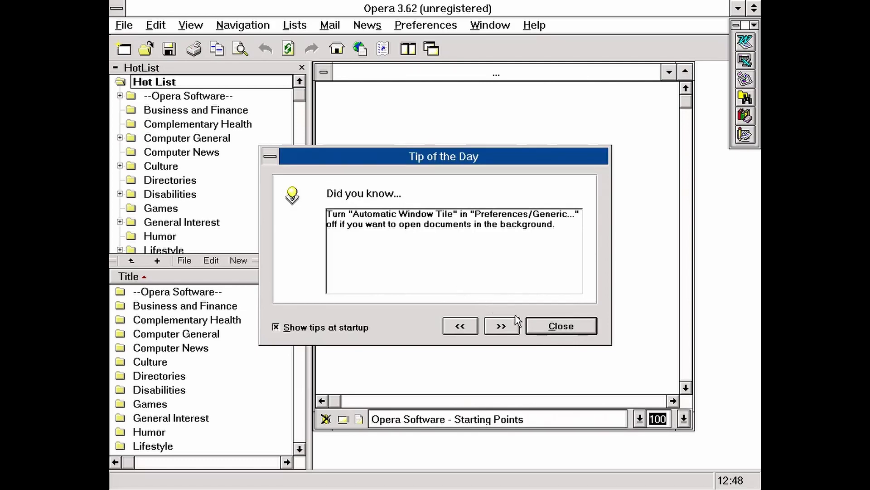
{"action": "left_click", "coordinate": [561, 327]}
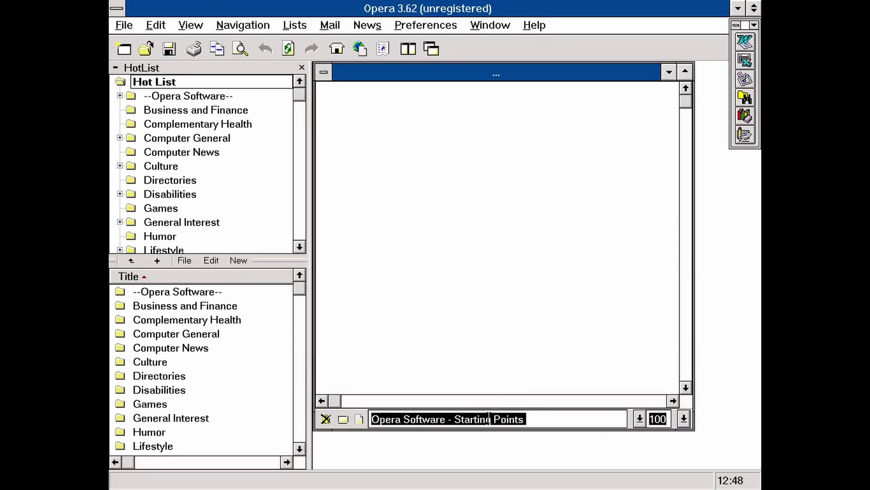
Load google.ro and search for 'vogons', allowing the unencrypted form submission
{"action": "type", "text": "goog"}
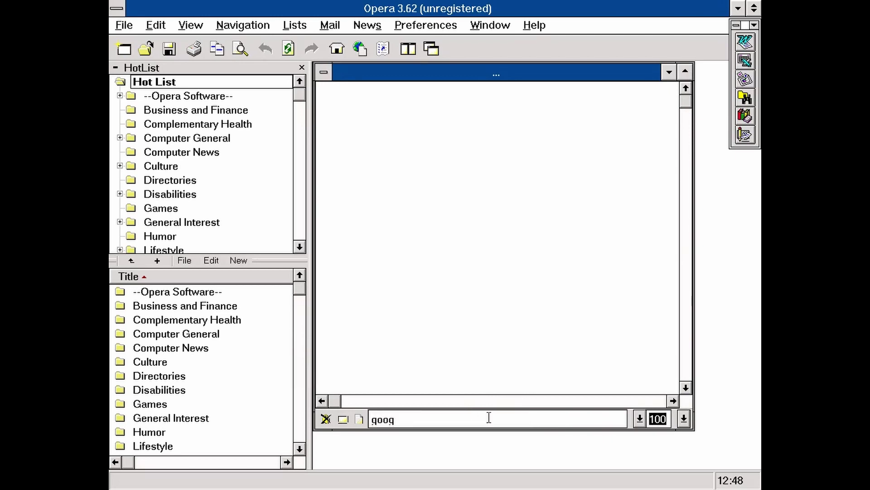
{"action": "type", "text": "le.ro"}
{"action": "key", "text": "Return"}
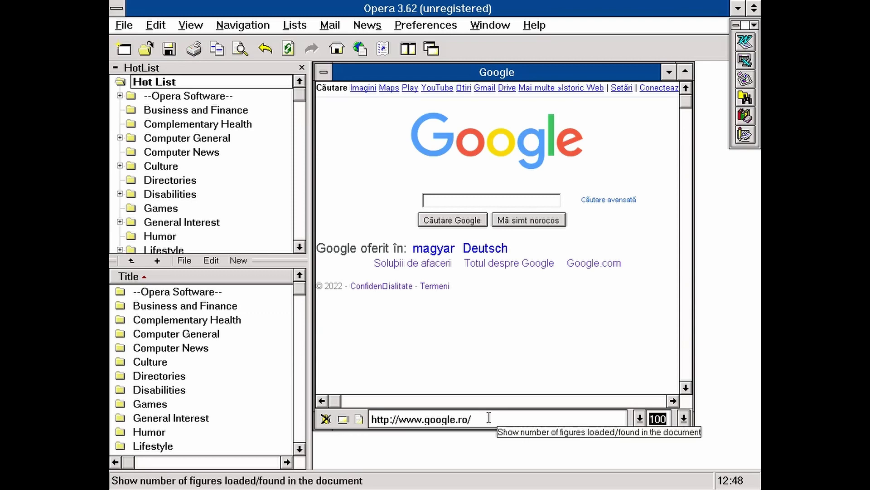
{"action": "left_click", "coordinate": [467, 202]}
{"action": "type", "text": "vo"}
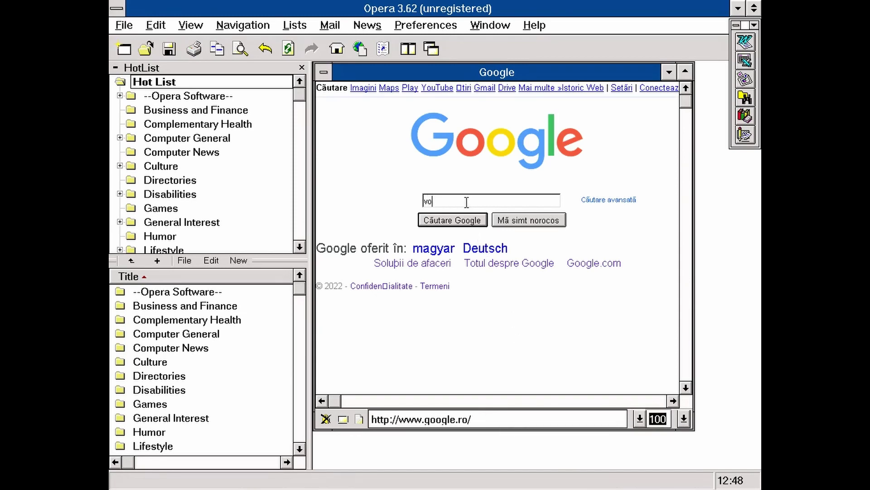
{"action": "type", "text": "gons"}
{"action": "key", "text": "Return"}
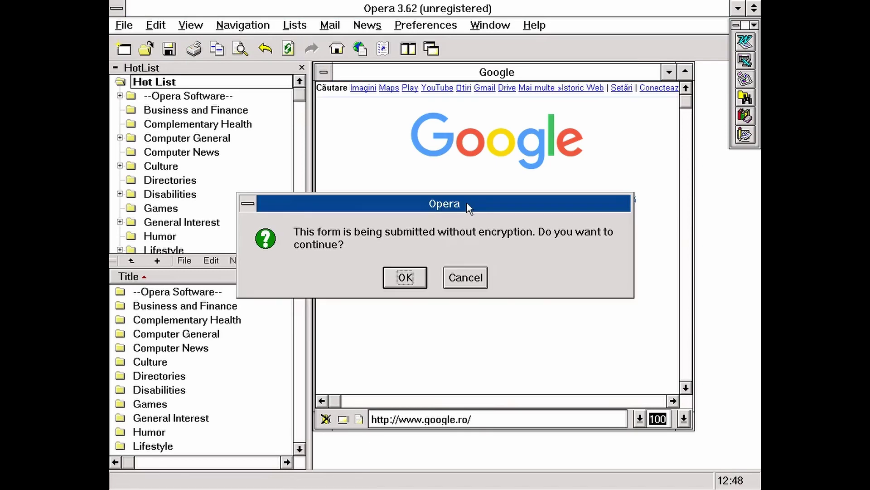
{"action": "left_click", "coordinate": [402, 277]}
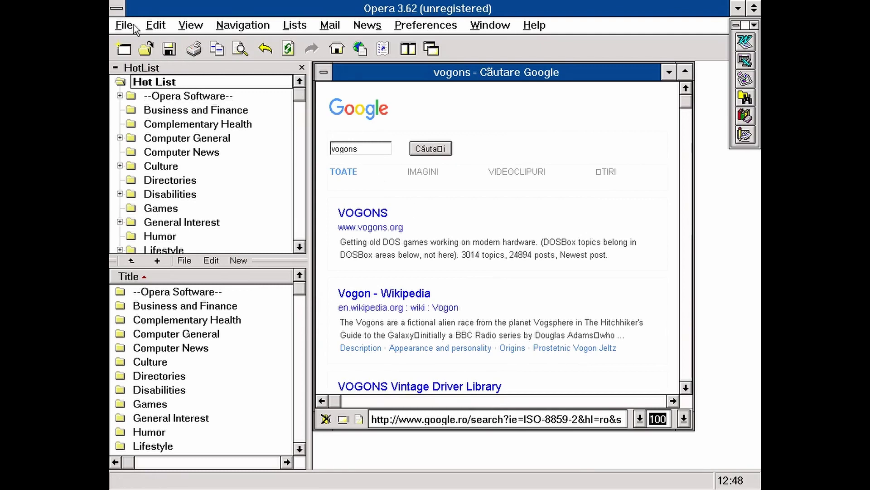
Search Google for 'win3x', clear the connection errors, and open the Win3x.Org - Index result
{"action": "double_click", "coordinate": [354, 148]}
{"action": "type", "text": "win3x"}
{"action": "key", "text": "Return"}
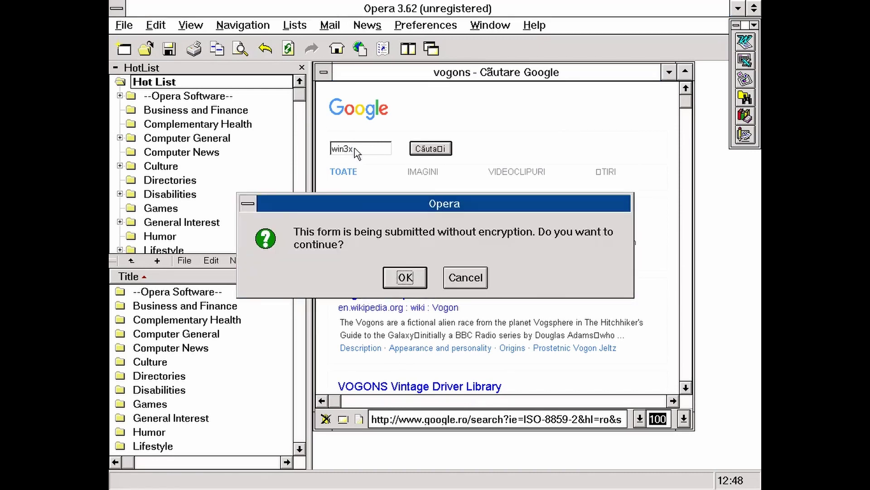
{"action": "left_click", "coordinate": [391, 272]}
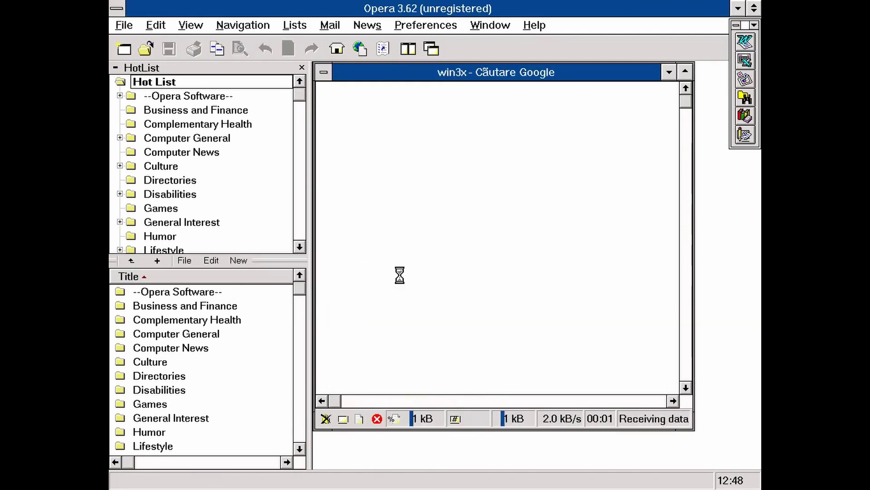
{"action": "left_click", "coordinate": [450, 306]}
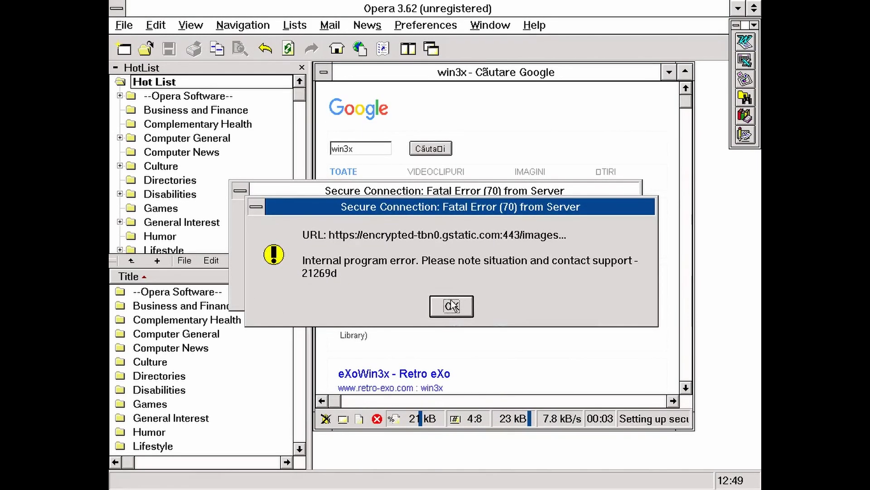
{"action": "left_click", "coordinate": [451, 292]}
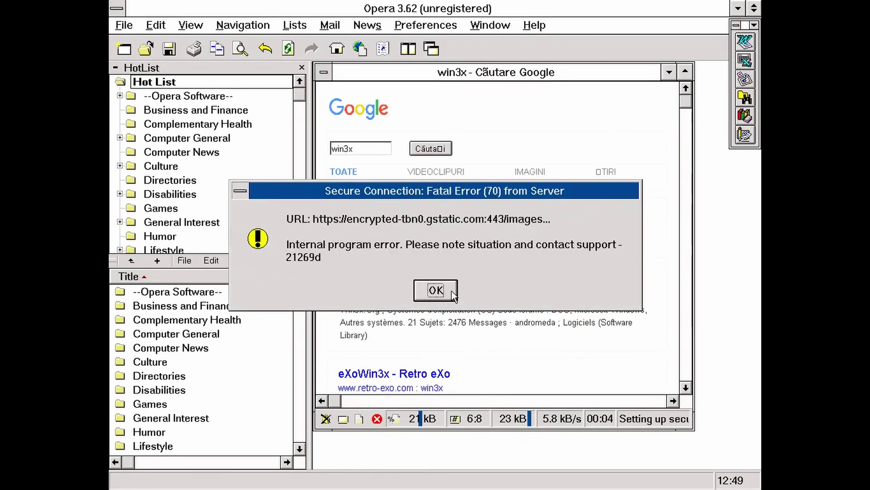
{"action": "left_click", "coordinate": [452, 290]}
{"action": "left_click", "coordinate": [451, 291]}
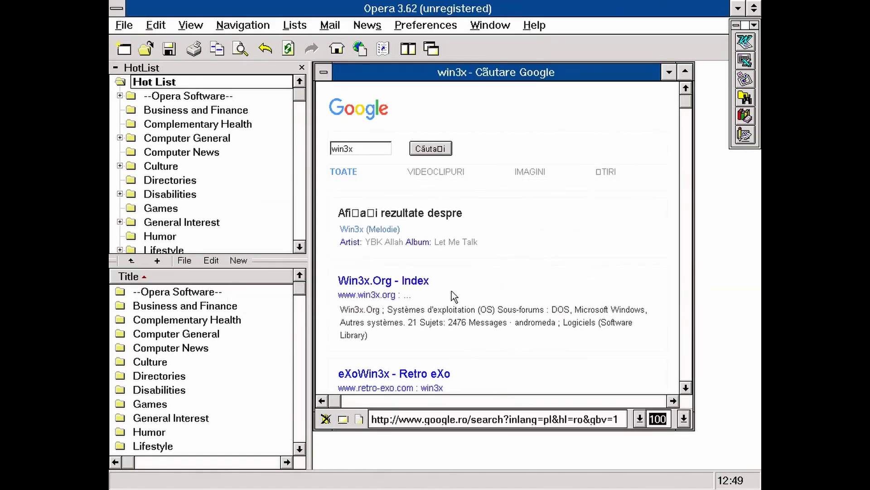
{"action": "left_click", "coordinate": [415, 282]}
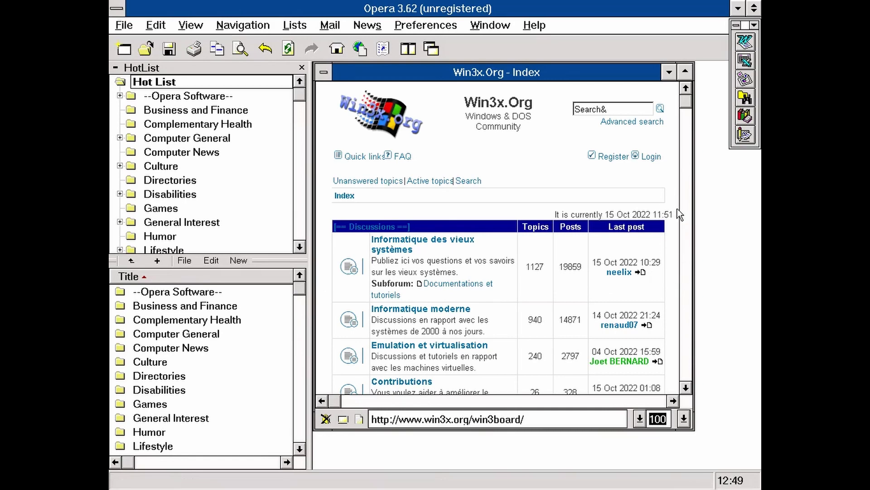
Scroll down the Win3x.Org index and open the Systèmes d'exploitation (OS) forum
{"action": "left_click", "coordinate": [684, 230]}
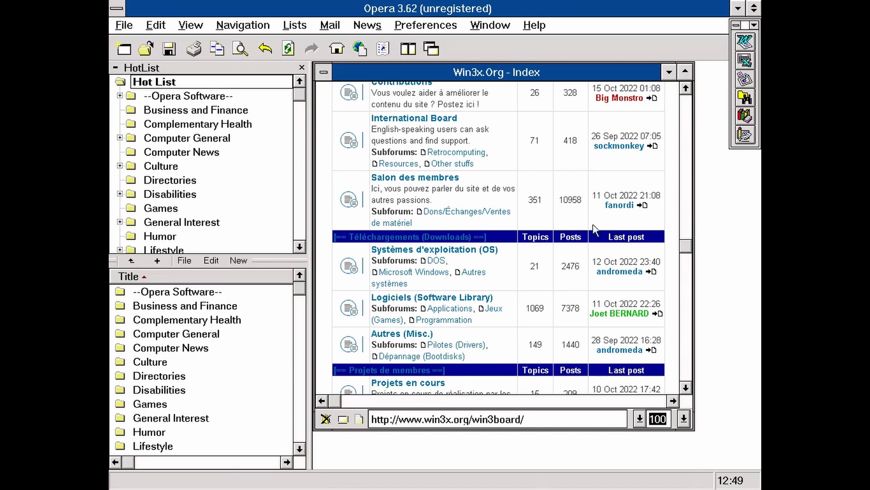
{"action": "left_click", "coordinate": [461, 251]}
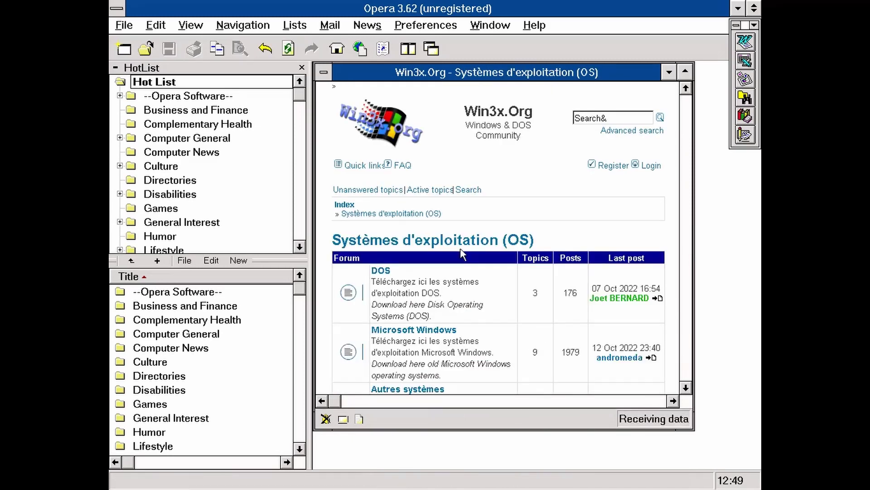
{"action": "left_click", "coordinate": [133, 24]}
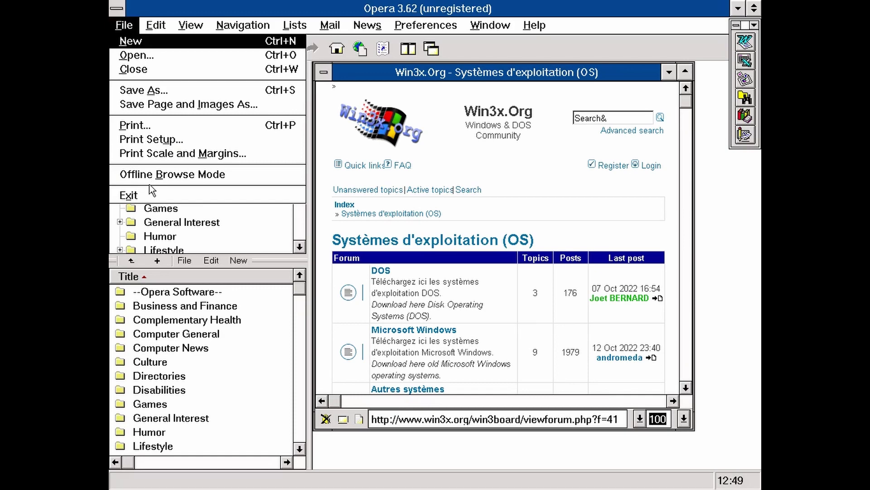
Exit Opera and confirm in the Exit Opera ? dialog
{"action": "left_click", "coordinate": [129, 195]}
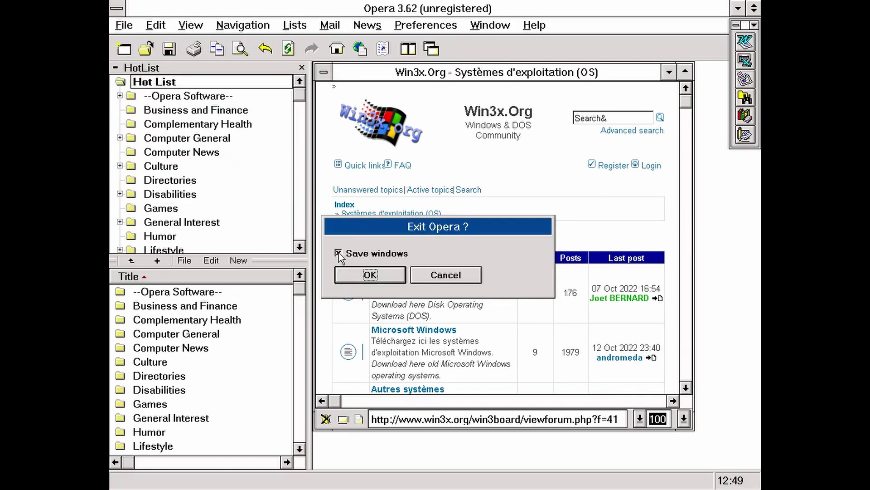
{"action": "left_click", "coordinate": [348, 276]}
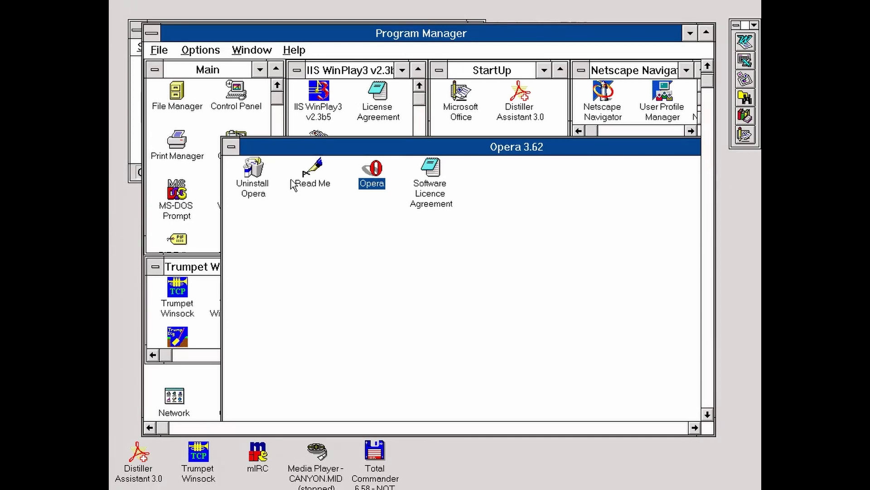